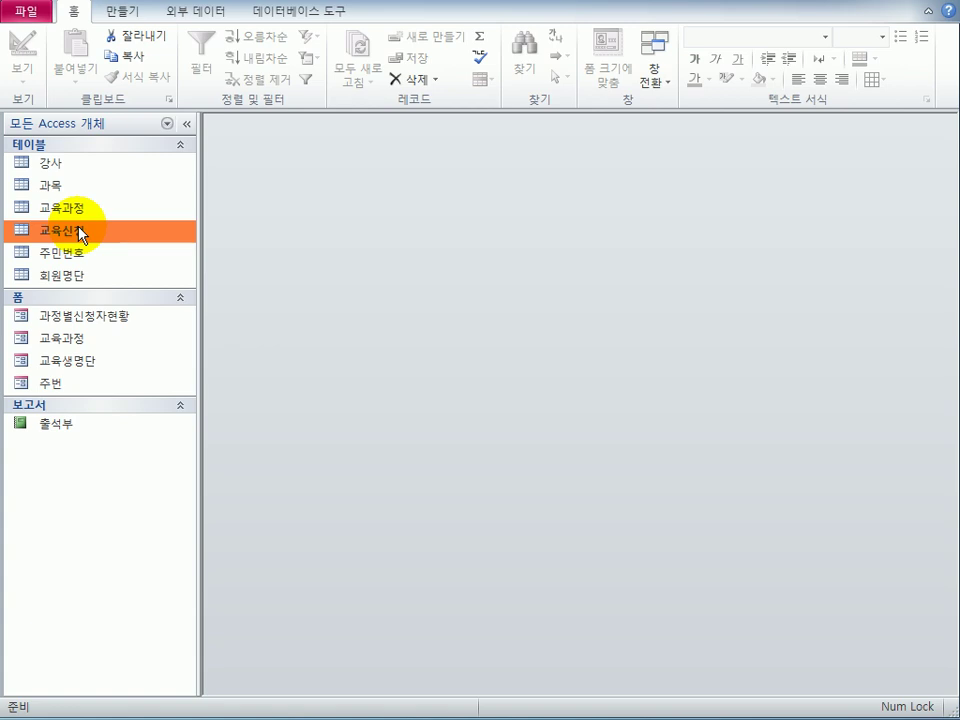
- Open the 교육신청 table in Design View and set 과정코드 and 주민등록번호 together as its primary key
{"action": "right_click", "coordinate": [80, 235]}
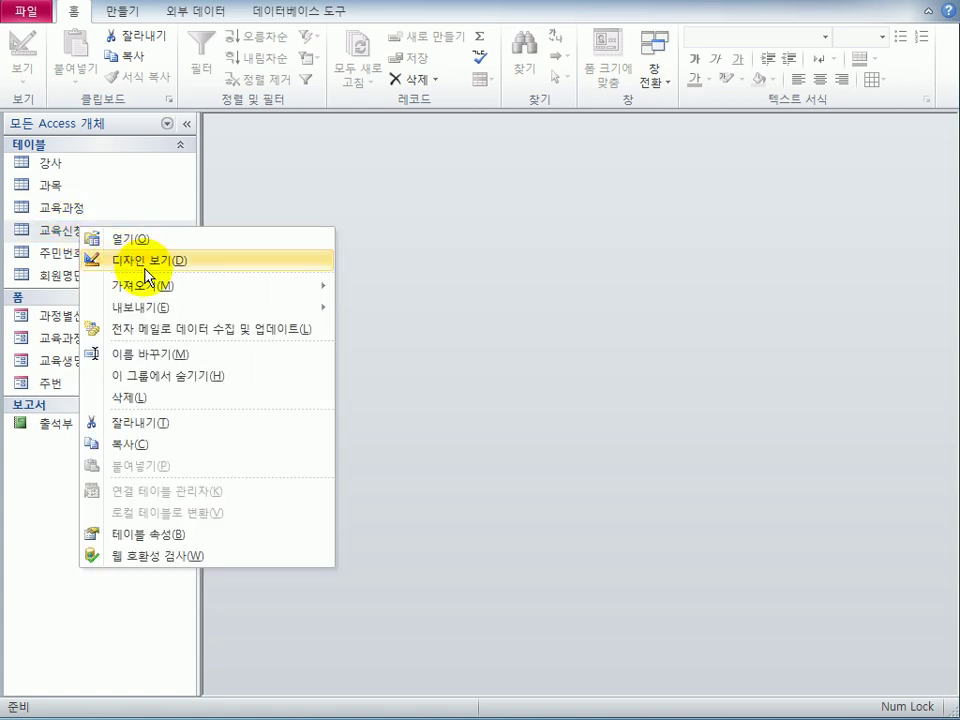
{"action": "left_click", "coordinate": [182, 259]}
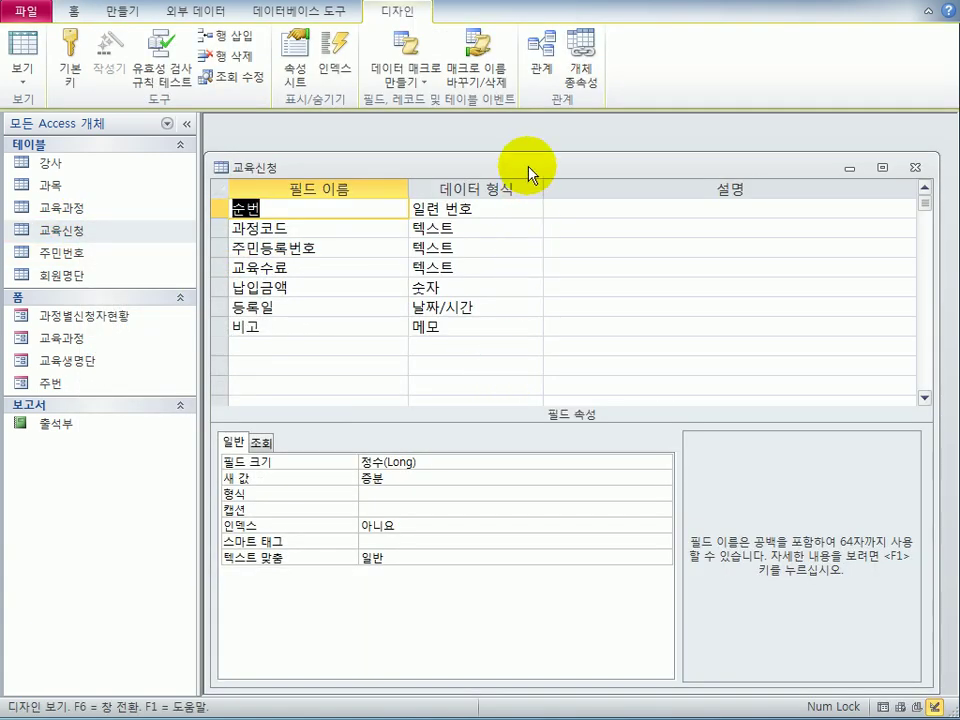
{"action": "left_click_drag", "start_coordinate": [527, 167], "coordinate": [528, 138]}
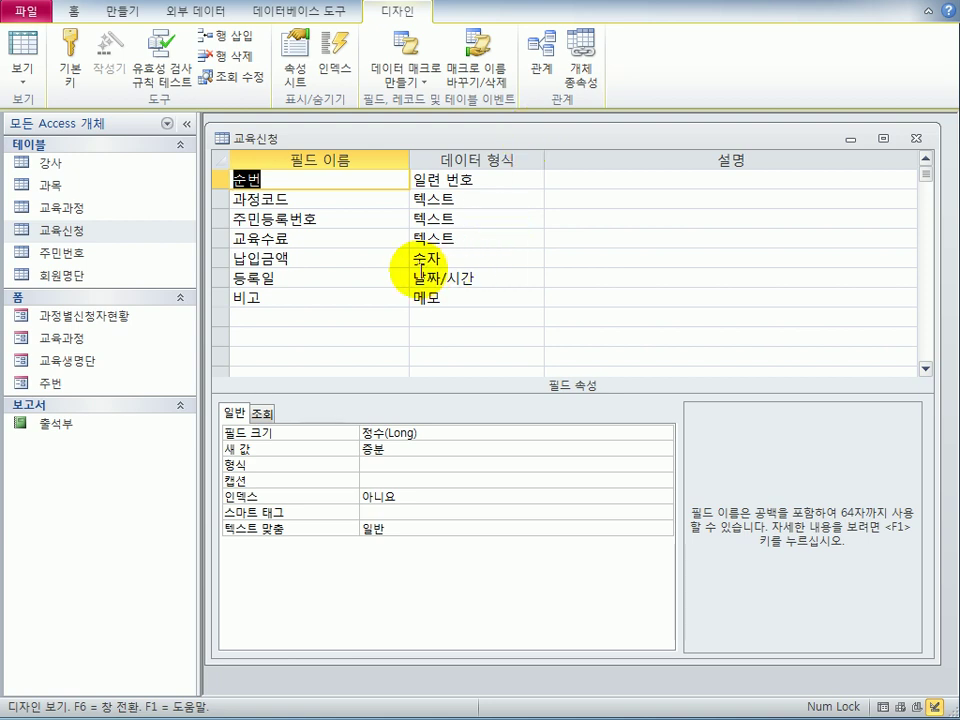
{"action": "left_click_drag", "start_coordinate": [218, 199], "coordinate": [220, 210]}
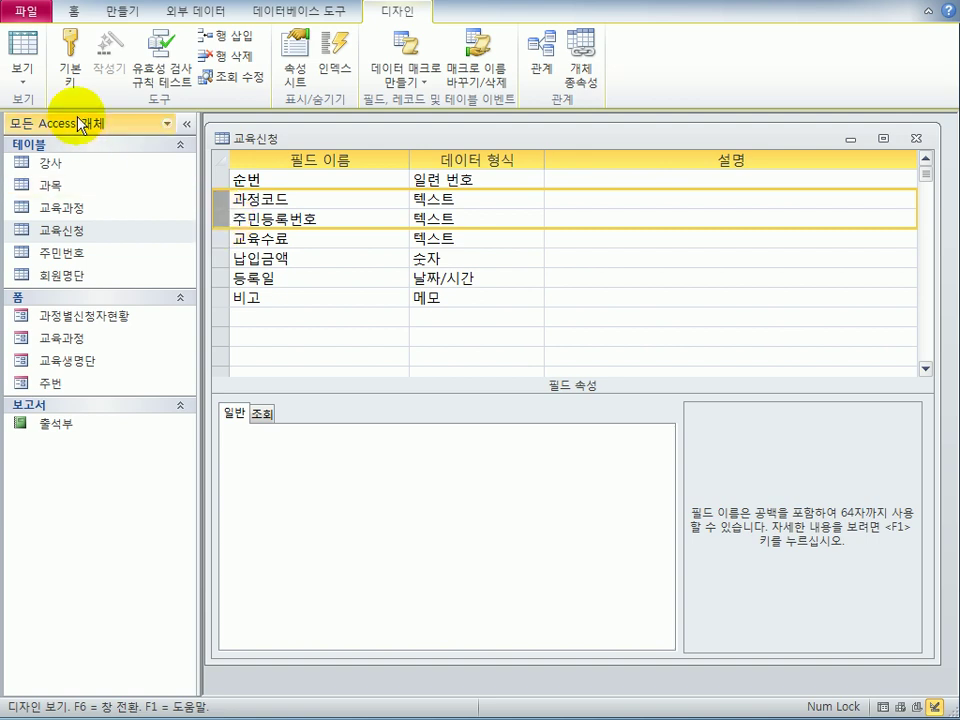
{"action": "left_click", "coordinate": [74, 80]}
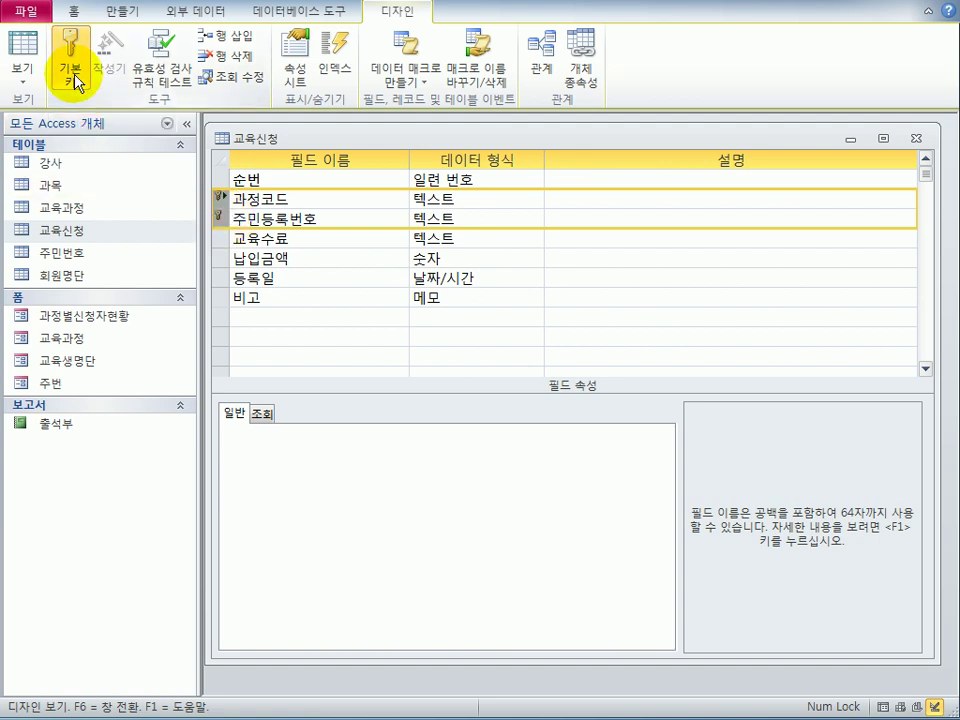
- Set the Required (필수) property of the 과정코드 field to 예
{"action": "left_click", "coordinate": [313, 201]}
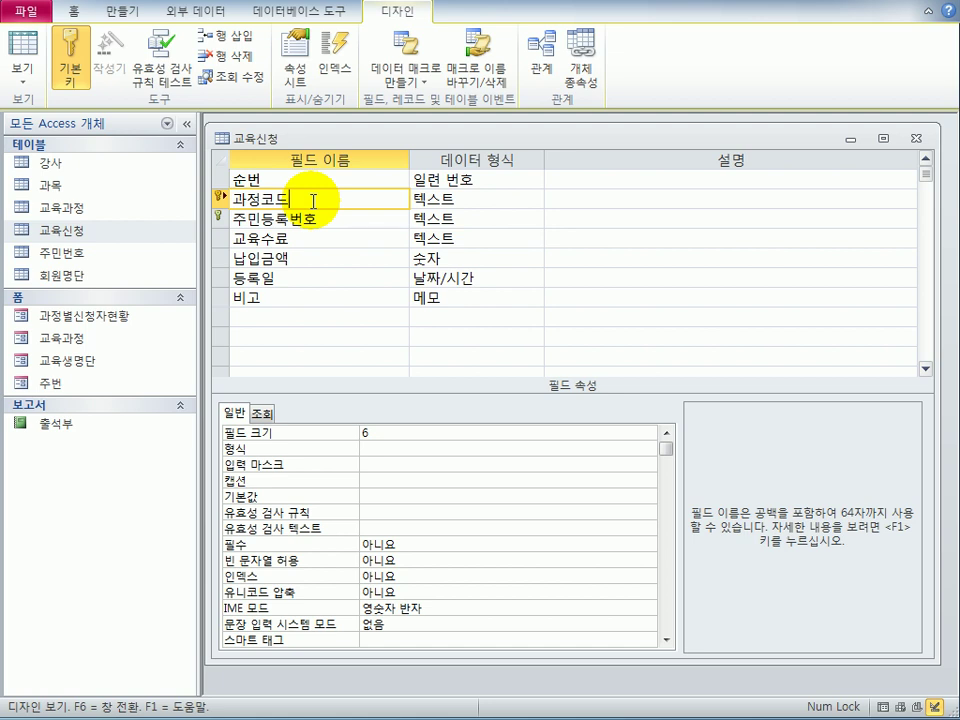
{"action": "left_click", "coordinate": [403, 541]}
{"action": "double_click", "coordinate": [403, 541]}
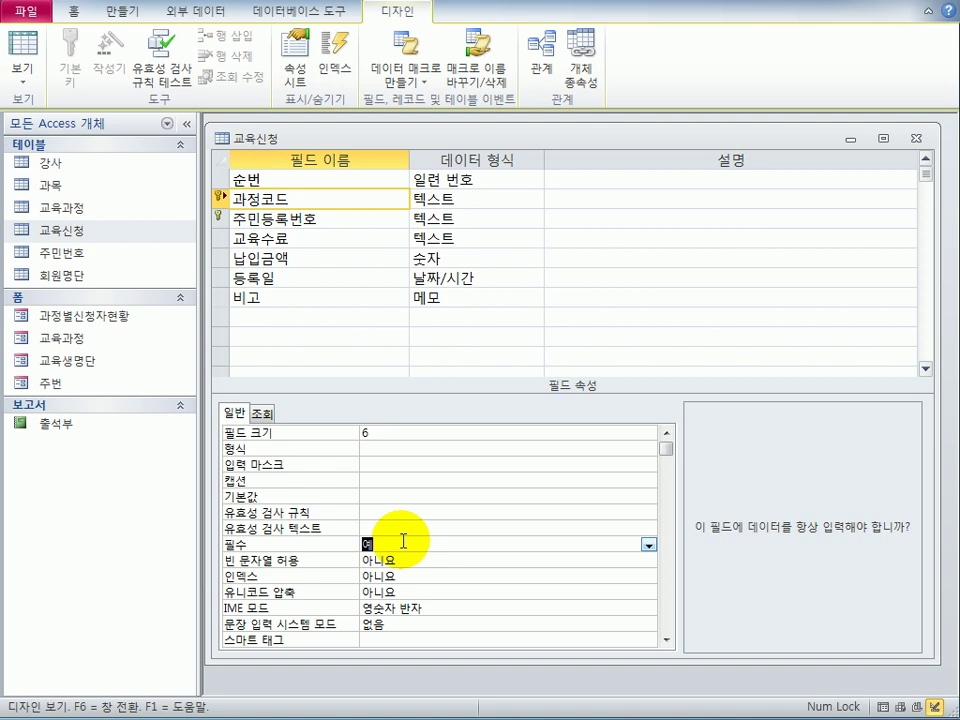
- Close the 교육신청 table, saving the design changes and agreeing to test existing data against the new rules
{"action": "left_click", "coordinate": [915, 138]}
{"action": "left_click_drag", "start_coordinate": [197, 462], "coordinate": [487, 358]}
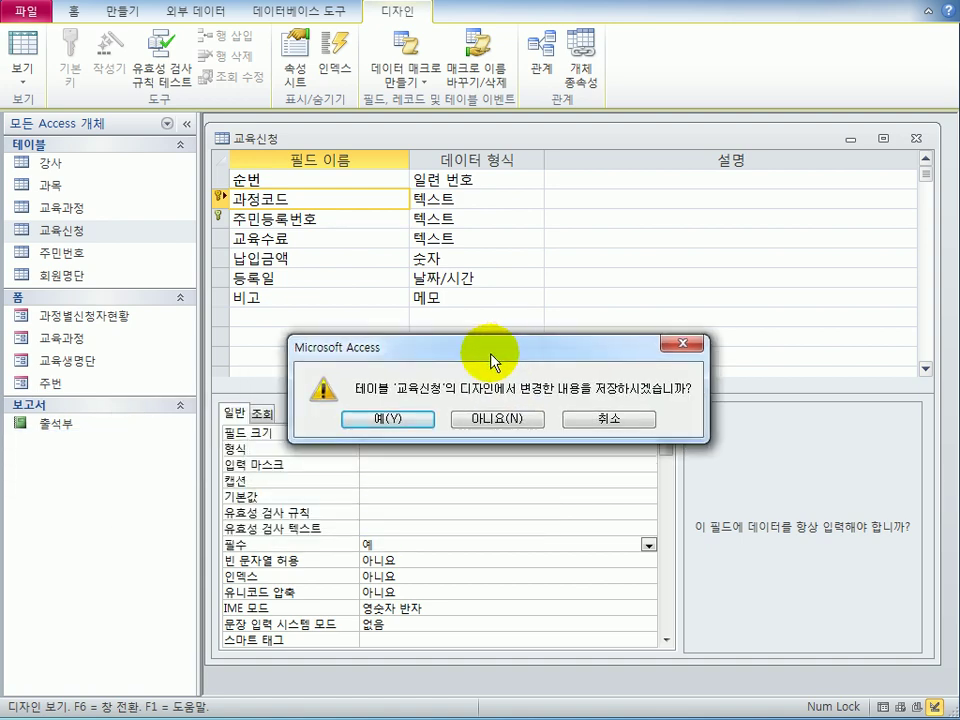
{"action": "left_click", "coordinate": [349, 420]}
{"action": "left_click_drag", "start_coordinate": [279, 439], "coordinate": [574, 399]}
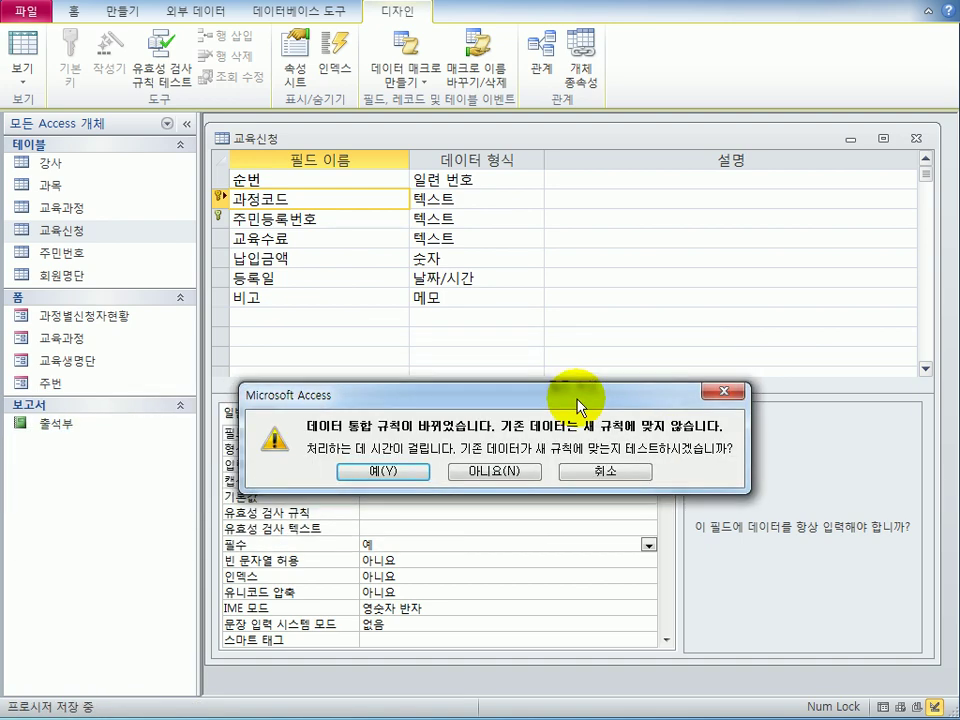
{"action": "left_click", "coordinate": [385, 471]}
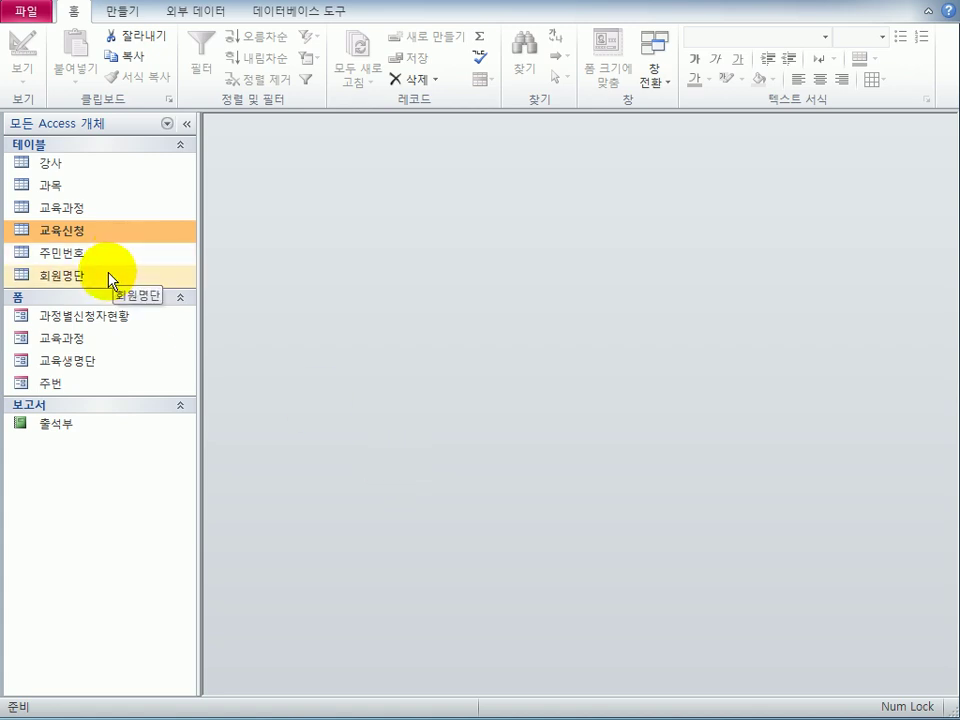
- Open the 교육과정 table in Design View and set the 과정코드 field's input mask to >AAAA
{"action": "left_click", "coordinate": [103, 211]}
{"action": "right_click", "coordinate": [106, 218]}
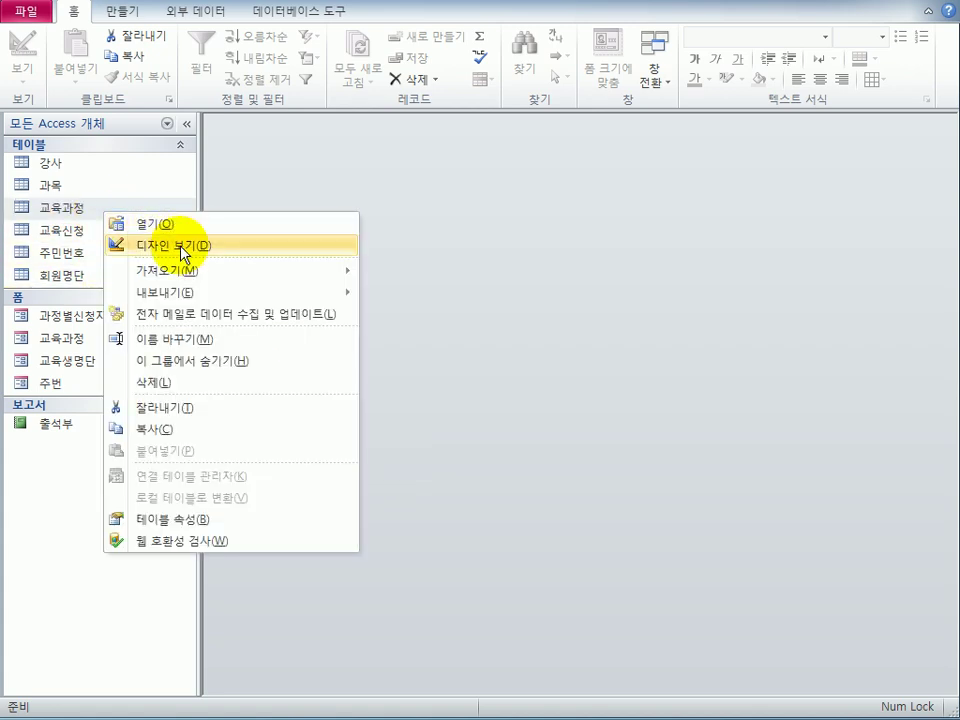
{"action": "left_click", "coordinate": [185, 247]}
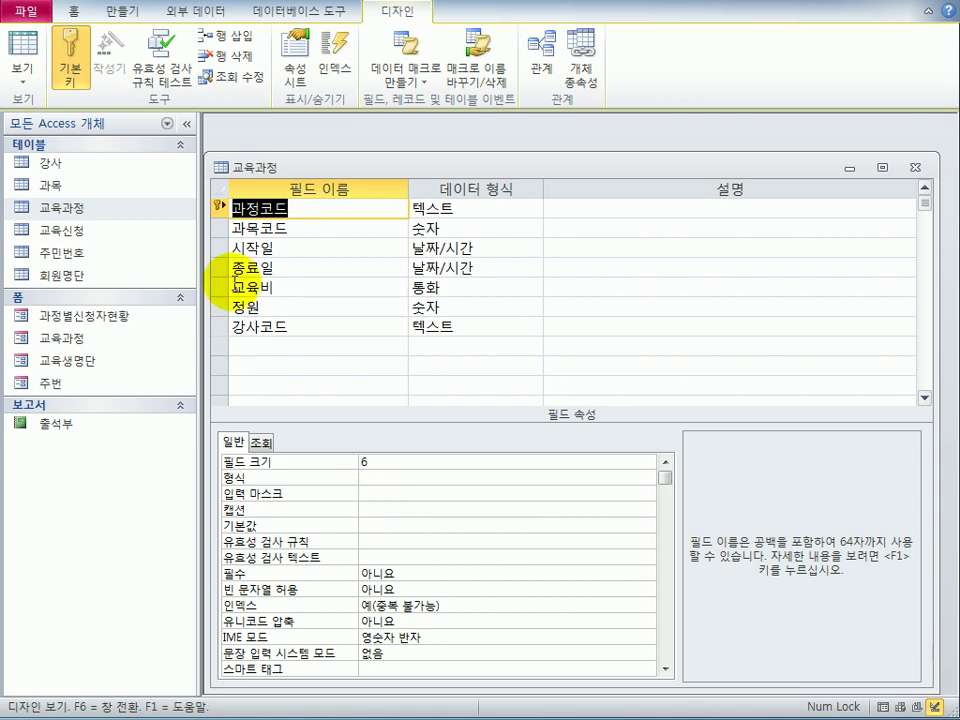
{"action": "left_click", "coordinate": [299, 211]}
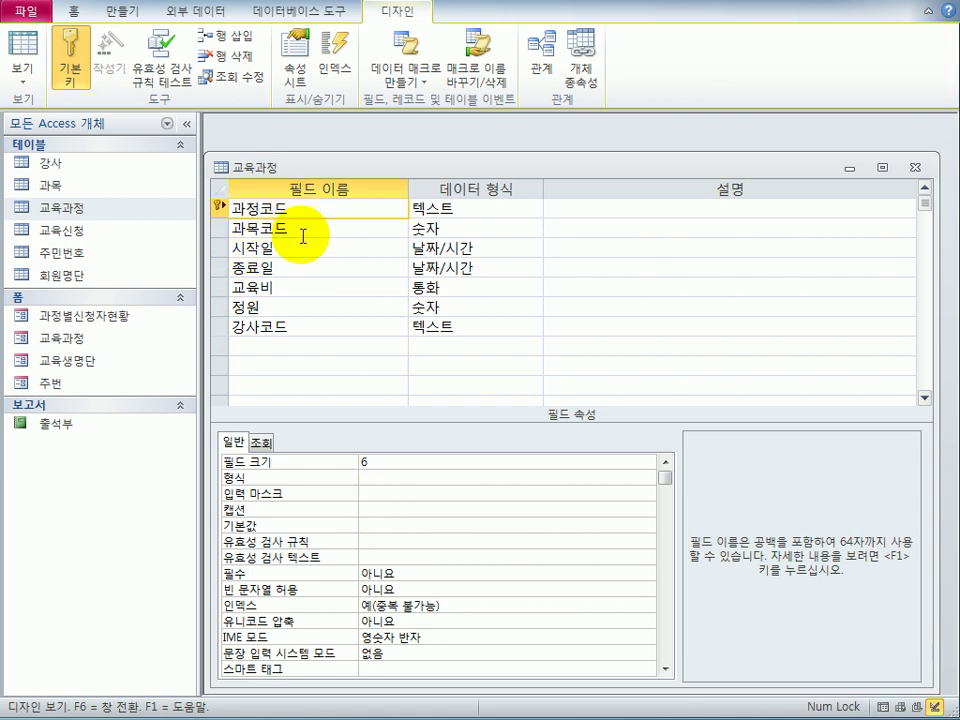
{"action": "left_click", "coordinate": [369, 496]}
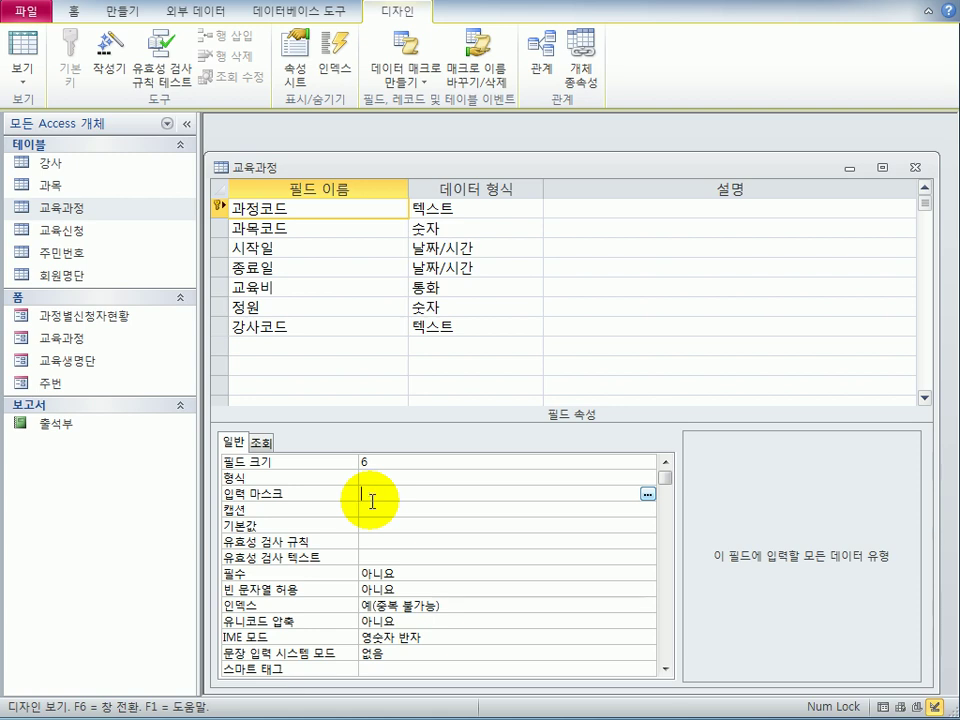
{"action": "type", "text": "A"}
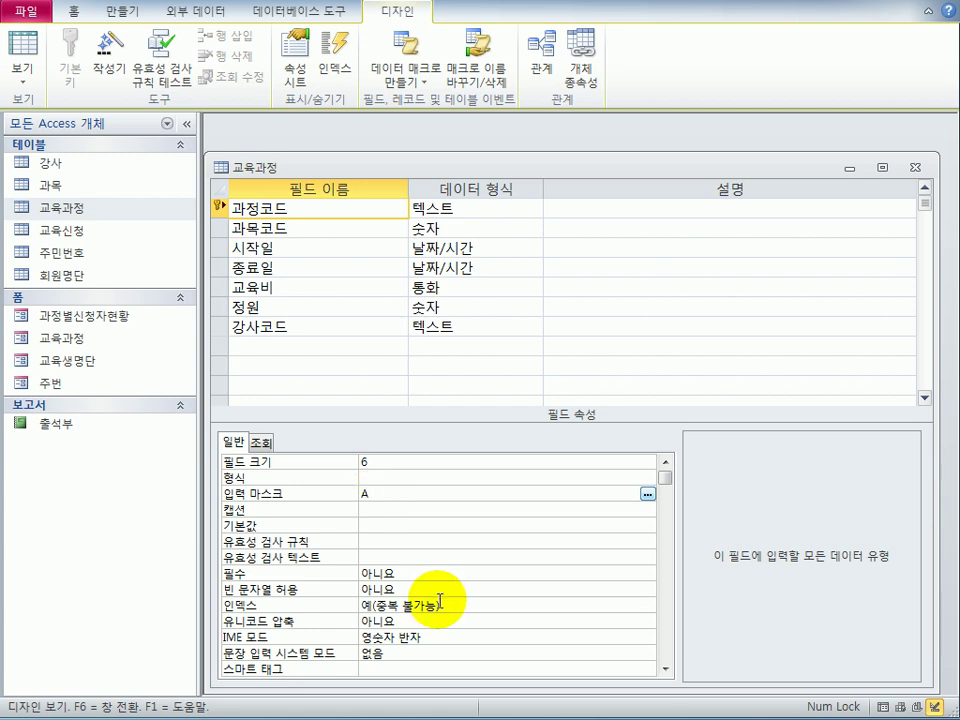
{"action": "type", "text": "AAA"}
{"action": "type", "text": ">"}
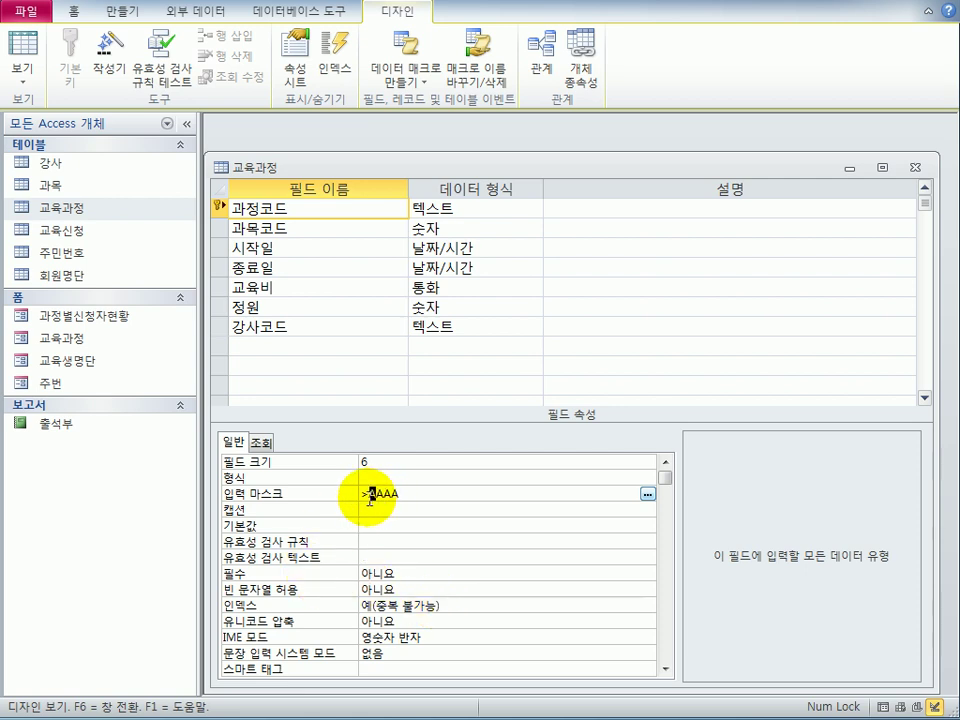
{"action": "key", "text": "shift+Right"}
{"action": "left_click", "coordinate": [420, 497]}
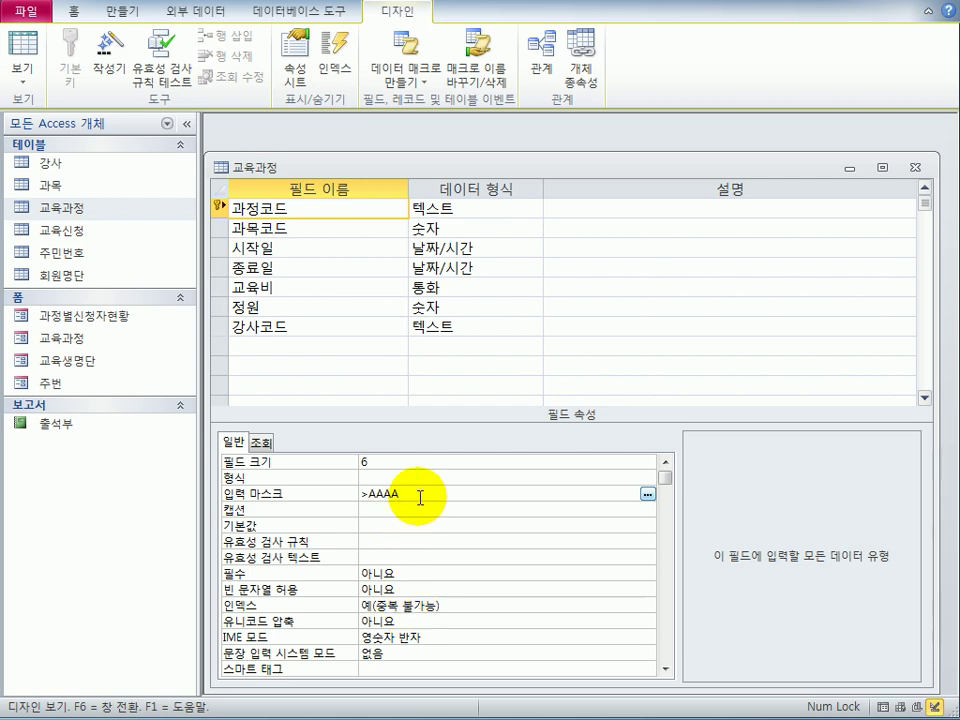
- Set the table-level validation rule of 교육과정 to [시작일]<=[종료일] in the table properties
{"action": "left_click", "coordinate": [325, 272]}
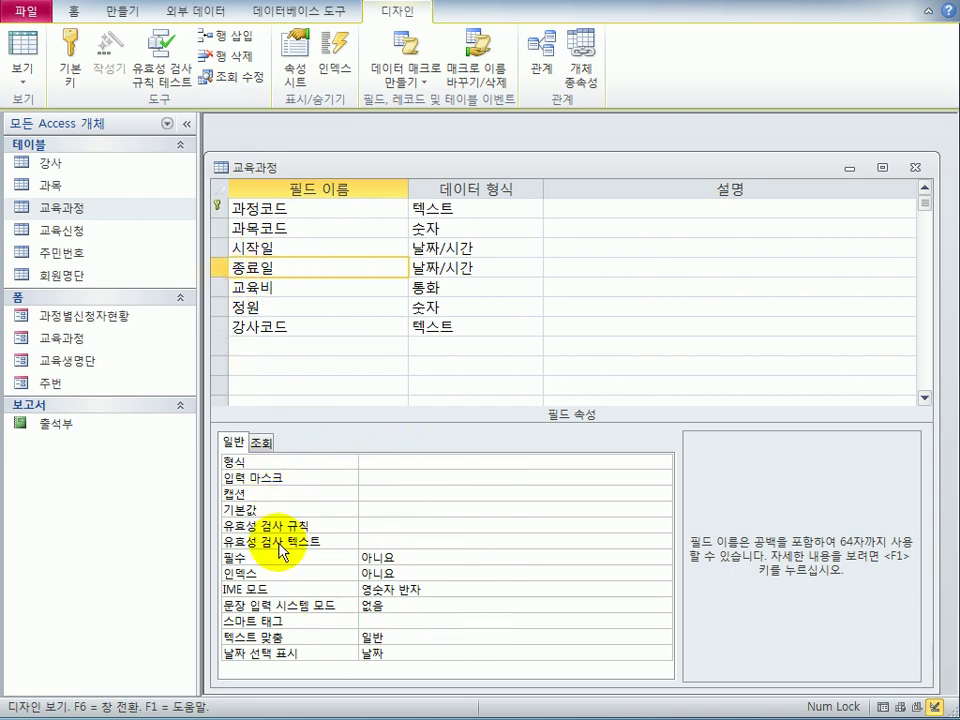
{"action": "right_click", "coordinate": [300, 271]}
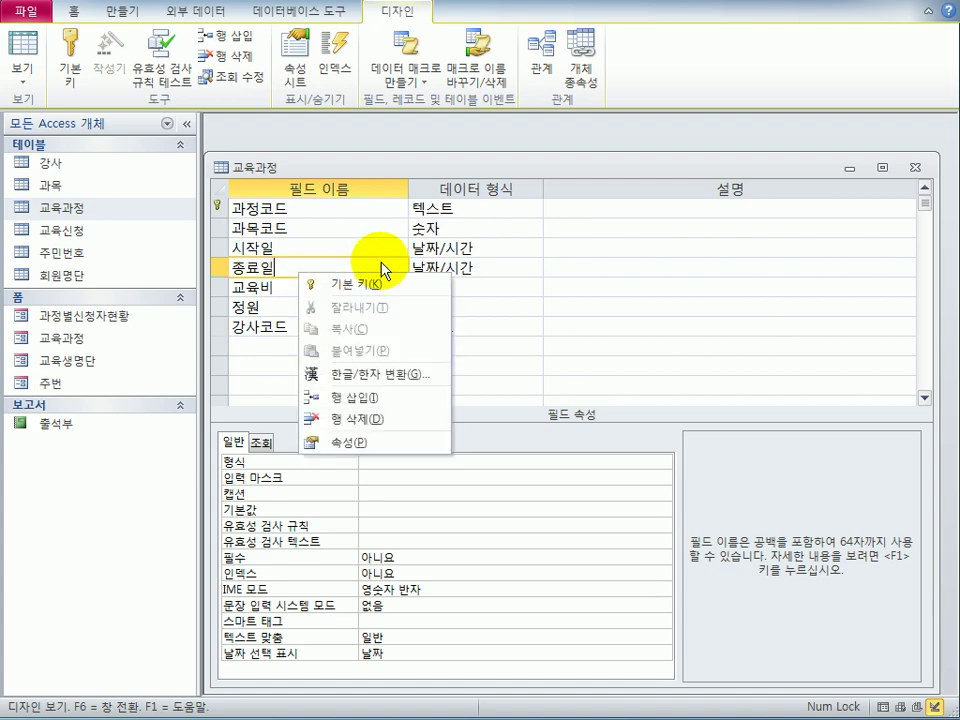
{"action": "left_click", "coordinate": [412, 442]}
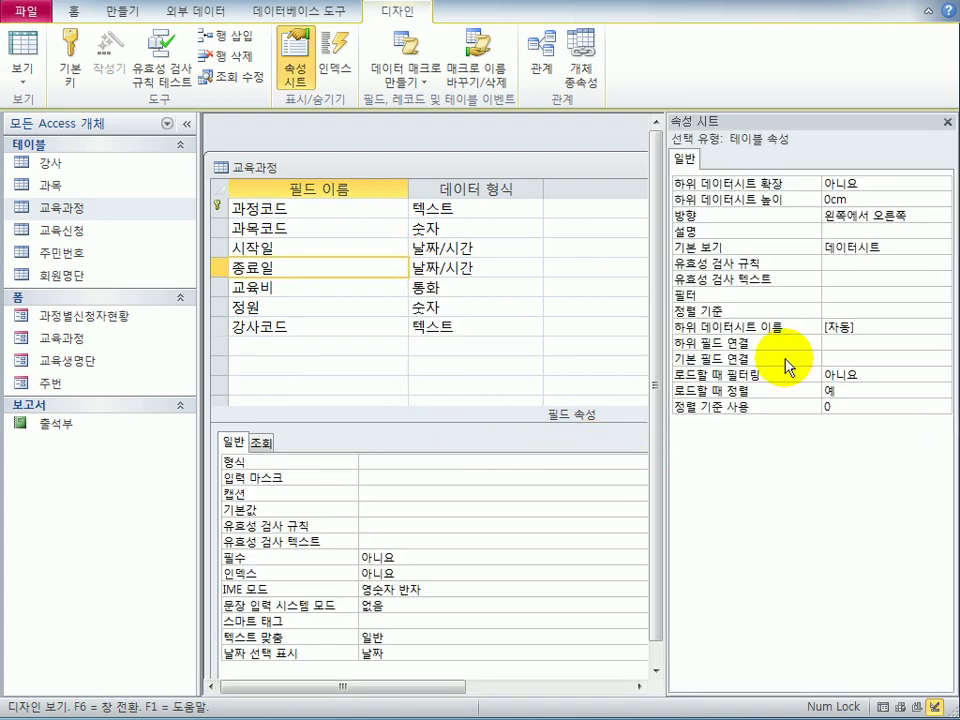
{"action": "left_click", "coordinate": [831, 265]}
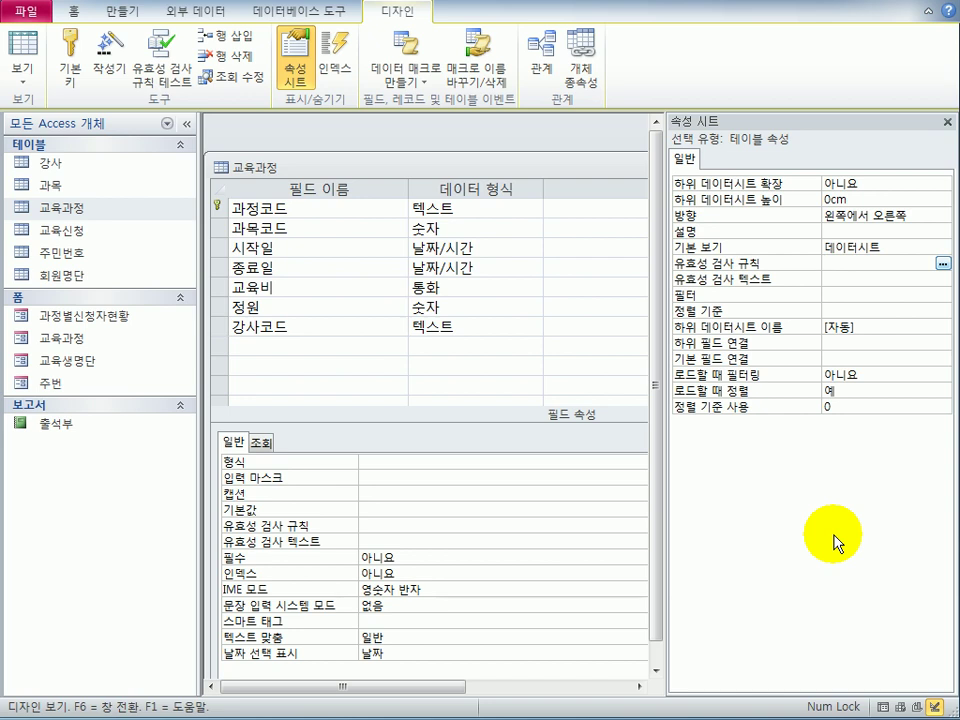
{"action": "type", "text": "시작일]<=[종료일]"}
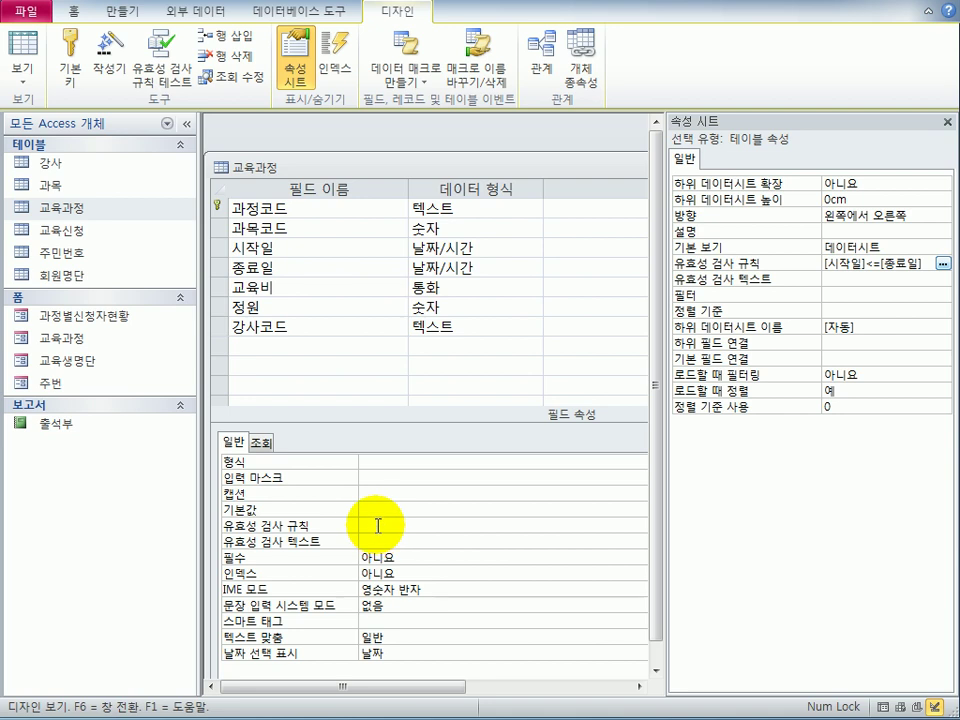
{"action": "key", "text": "F6"}
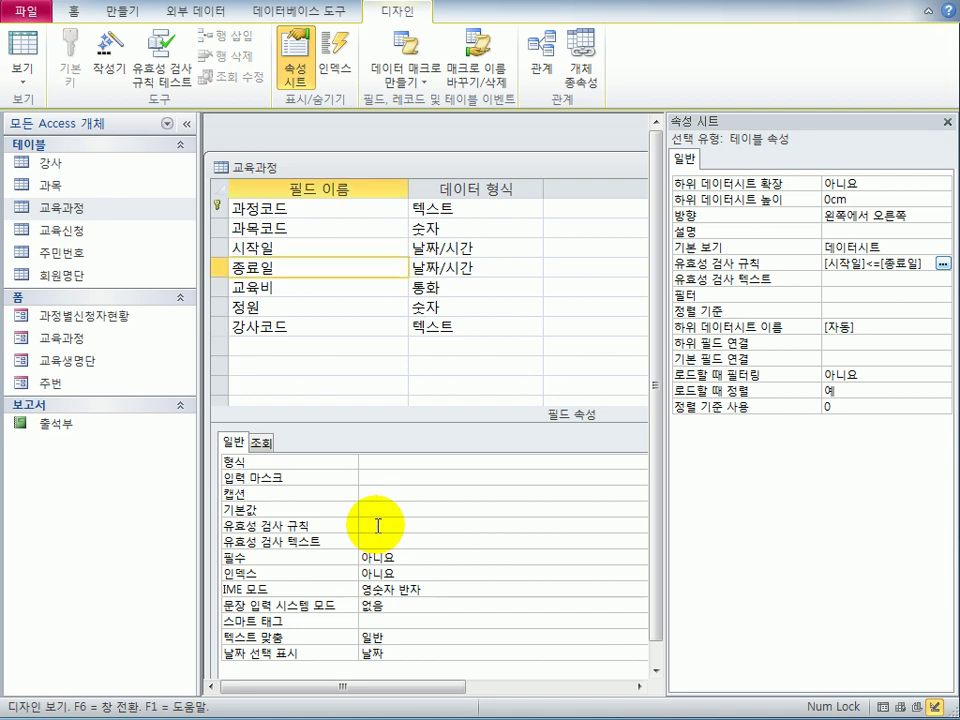
{"action": "left_click", "coordinate": [301, 246]}
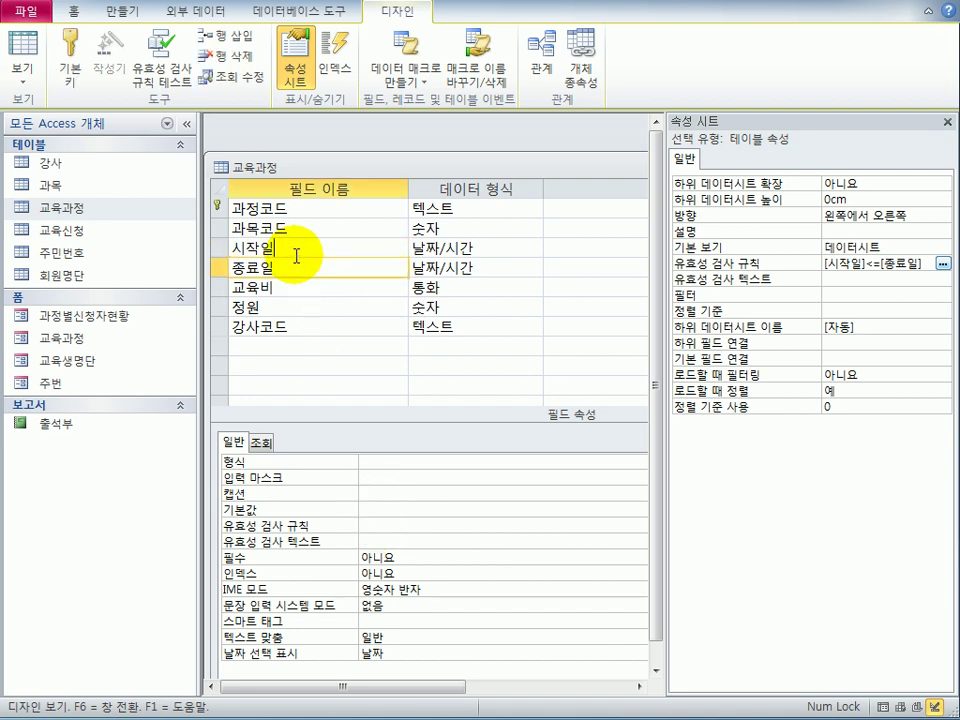
{"action": "left_click", "coordinate": [296, 266]}
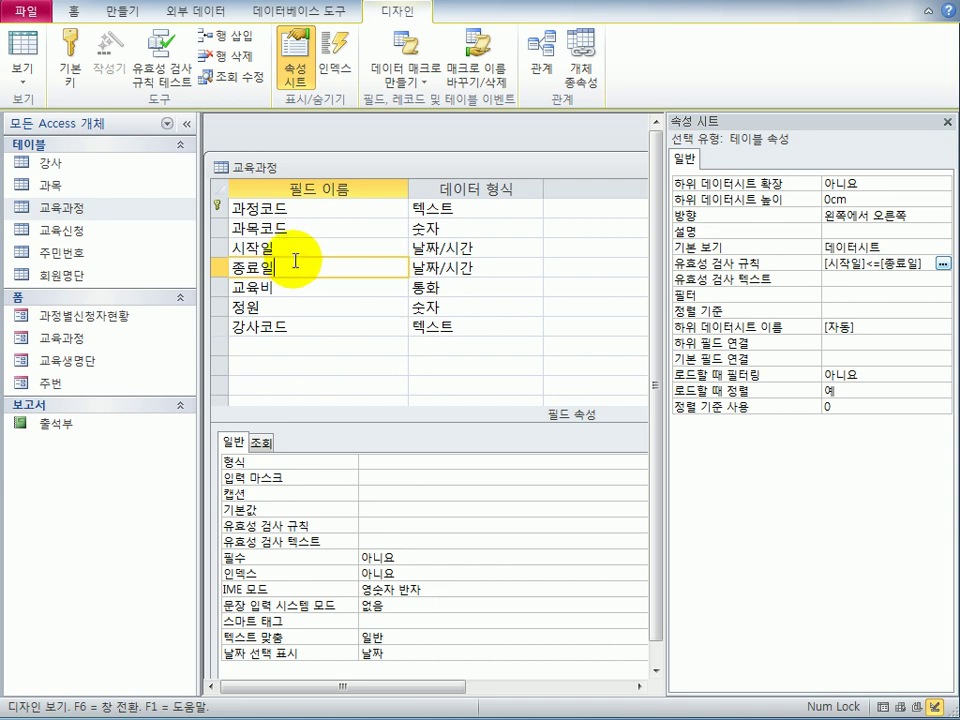
{"action": "left_click", "coordinate": [865, 266]}
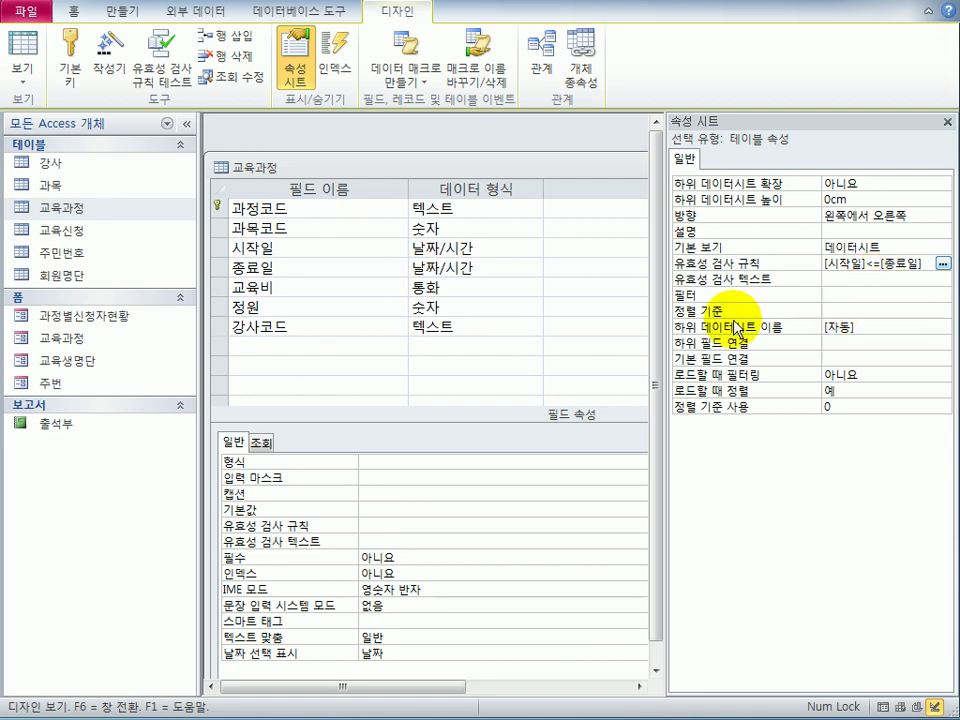
- Close the property sheet and set the 정원 field's validation rule to between 15 and 25
{"action": "left_click", "coordinate": [339, 305]}
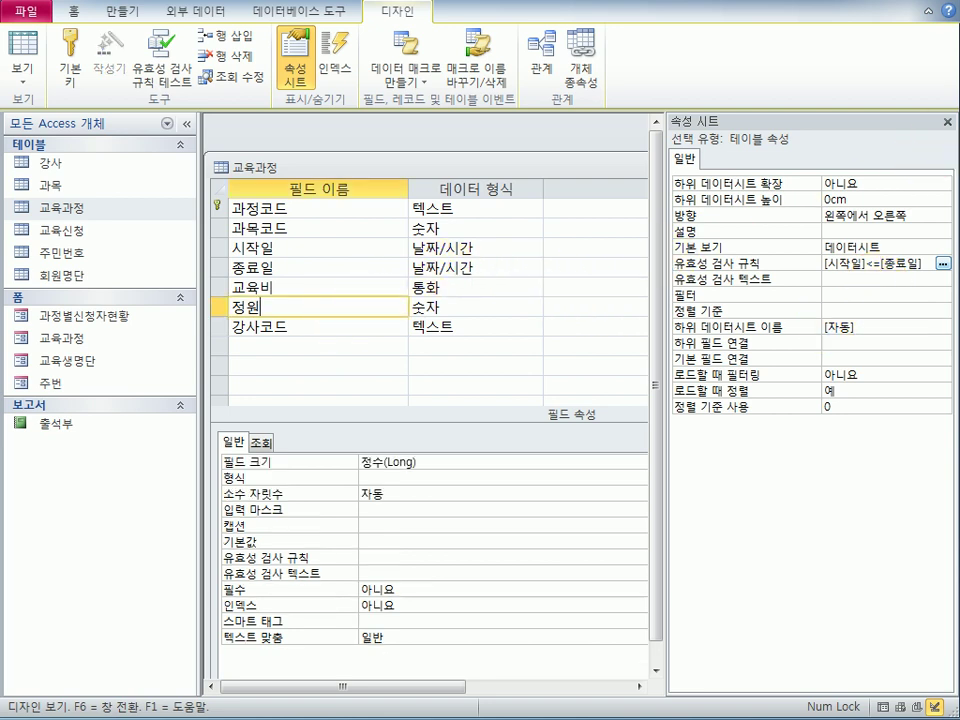
{"action": "left_click", "coordinate": [946, 121]}
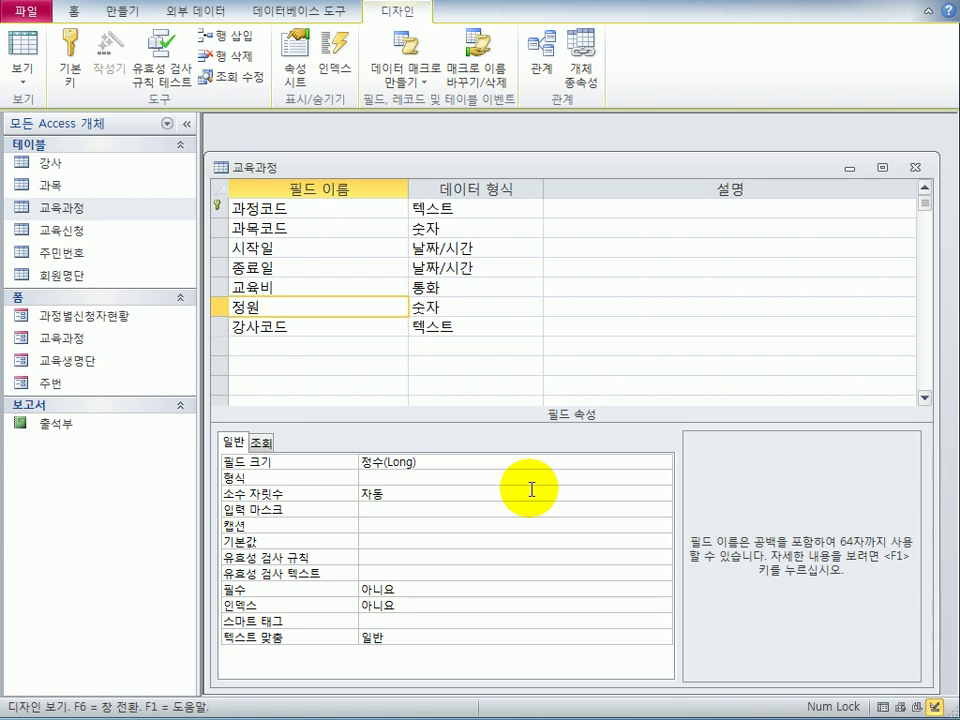
{"action": "left_click", "coordinate": [393, 558]}
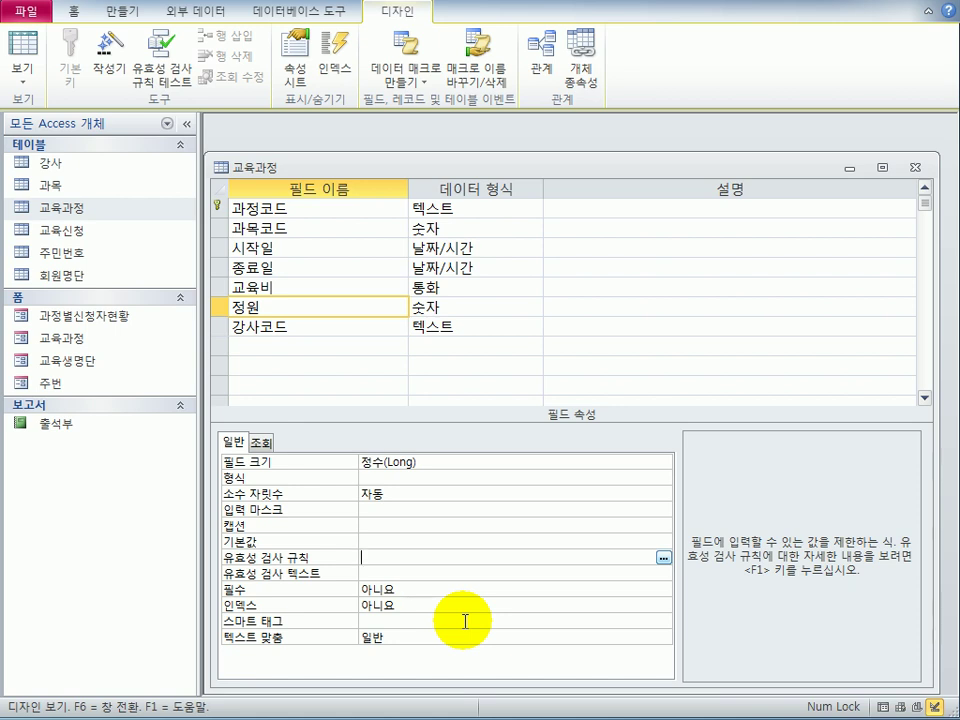
{"action": "type", "text": "ㅂ"}
{"action": "type", "text": "etwee"}
{"action": "type", "text": "n "}
{"action": "type", "text": "15 a"}
{"action": "type", "text": "nd "}
{"action": "type", "text": "25"}
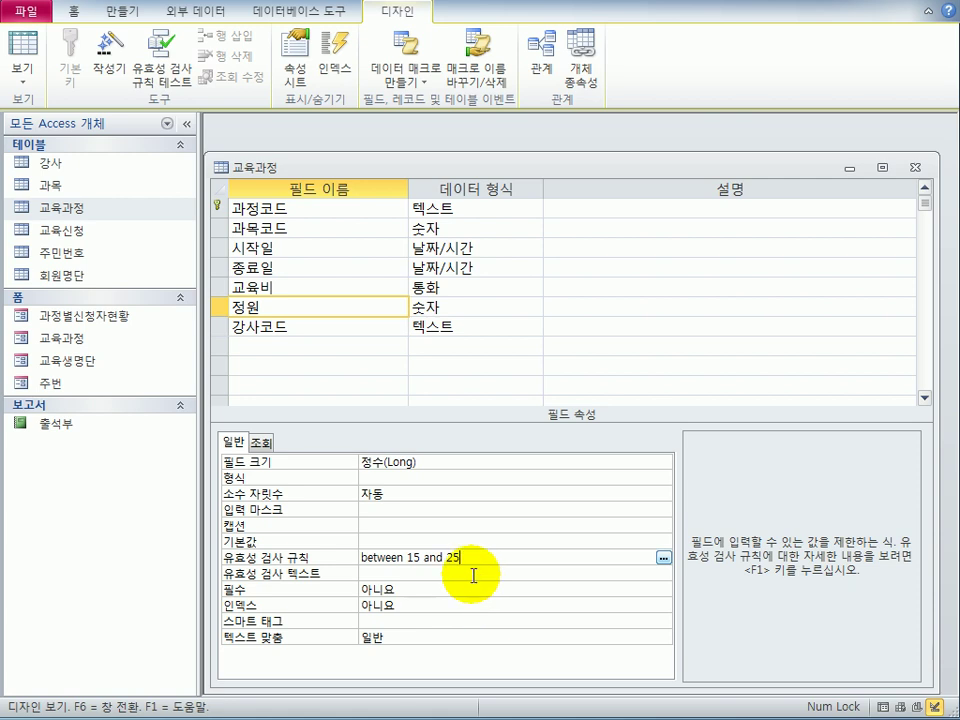
- Set the 정원 field's validation text to "15이상 25이하의 값만 입력가능"
{"action": "left_click", "coordinate": [471, 574]}
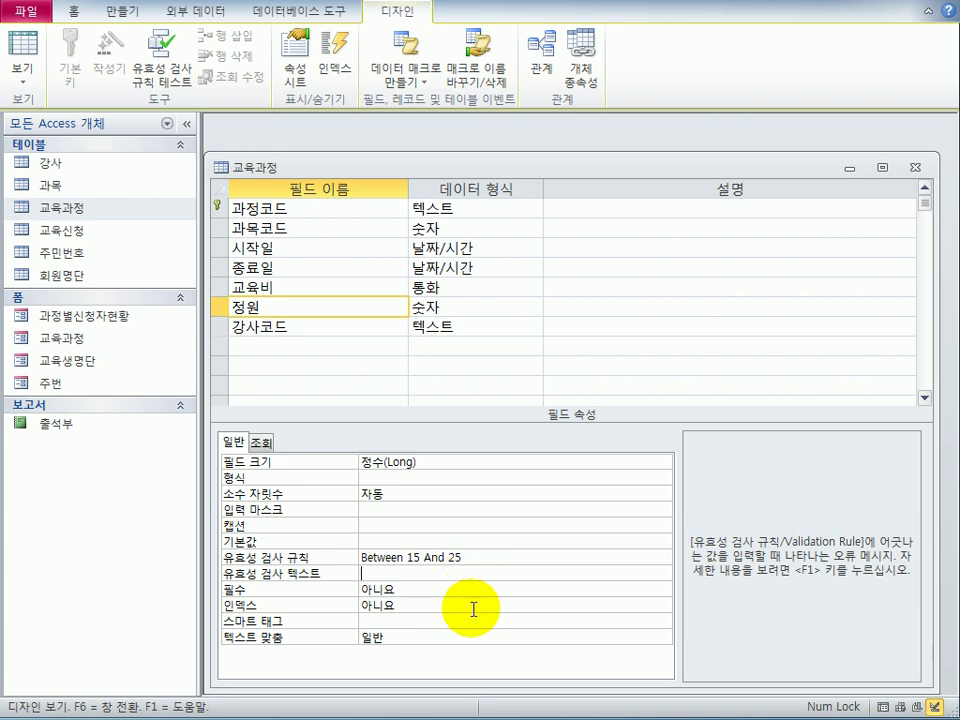
{"action": "type", "text": "1"}
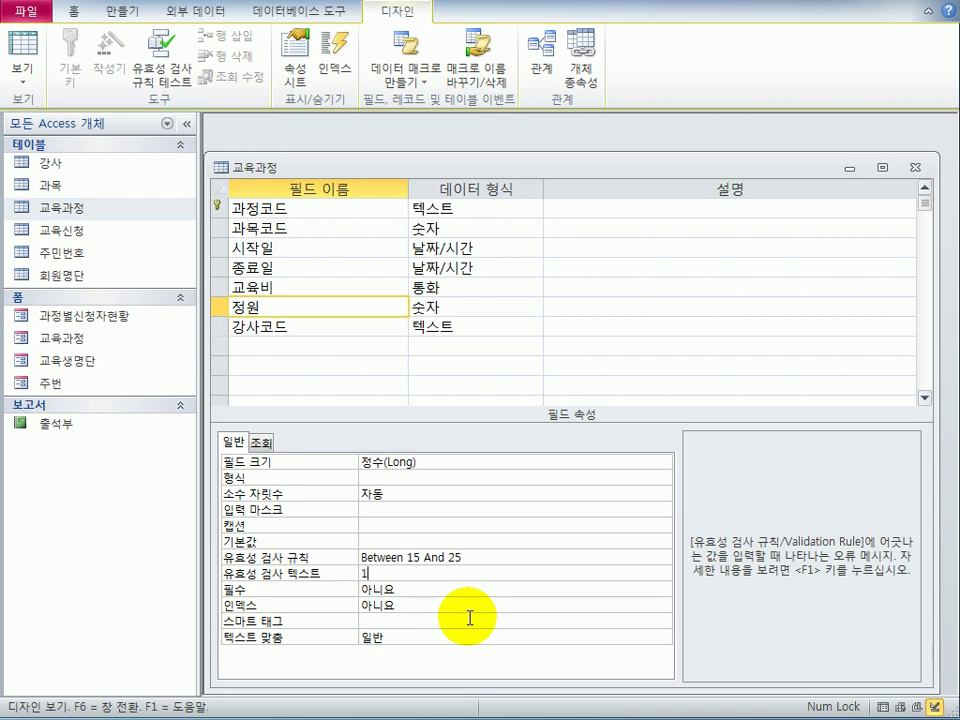
{"action": "type", "text": "5이상 25이하의 가값만 입력"}
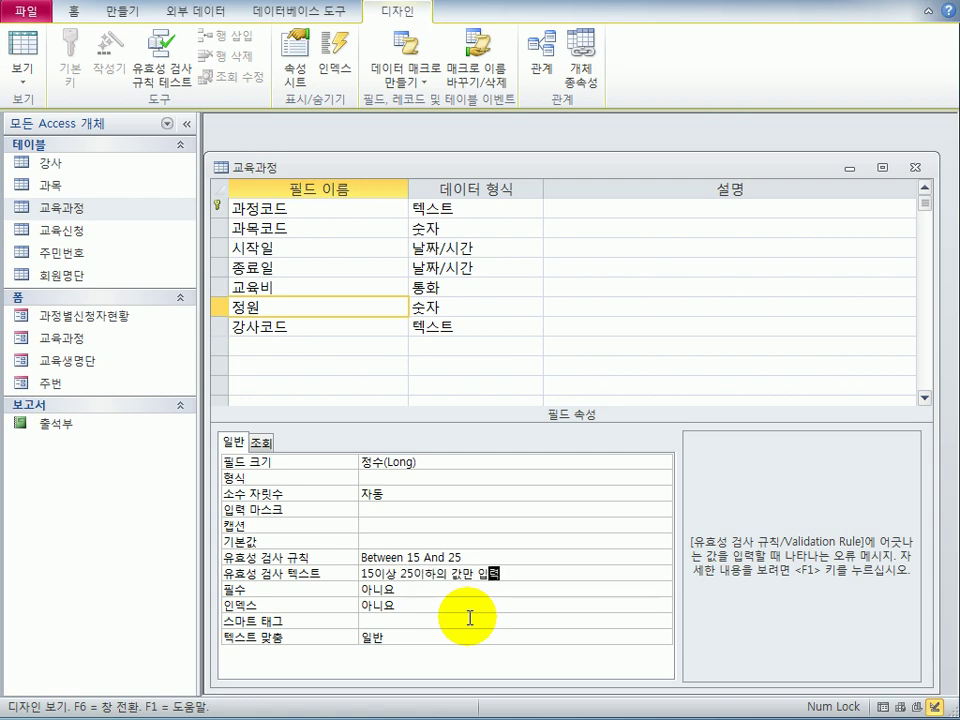
{"action": "type", "text": "가능"}
- Close the 교육과정 table, saving its design changes and testing the existing data against the new rules
{"action": "left_click", "coordinate": [917, 171]}
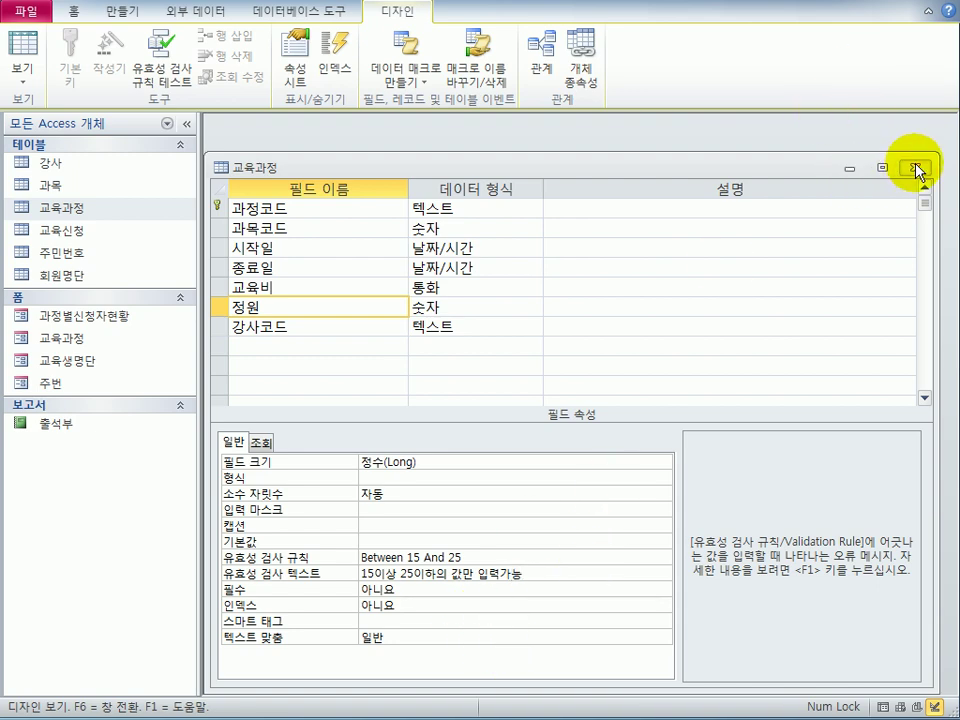
{"action": "left_click_drag", "start_coordinate": [266, 442], "coordinate": [568, 349]}
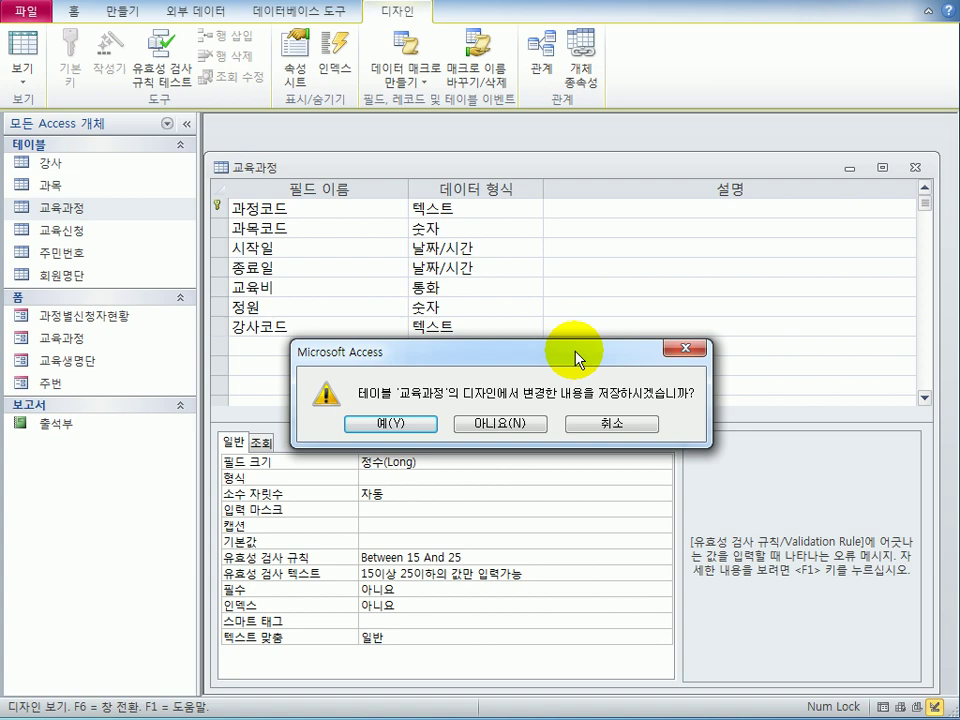
{"action": "left_click", "coordinate": [428, 425]}
{"action": "left_click_drag", "start_coordinate": [327, 443], "coordinate": [630, 383]}
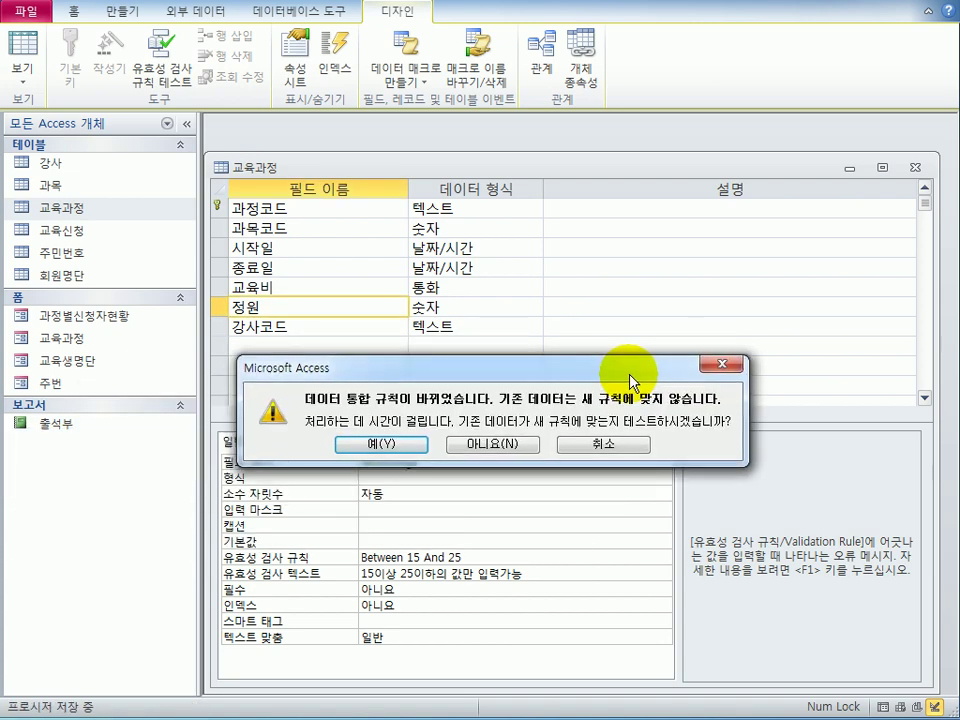
{"action": "left_click", "coordinate": [381, 445]}
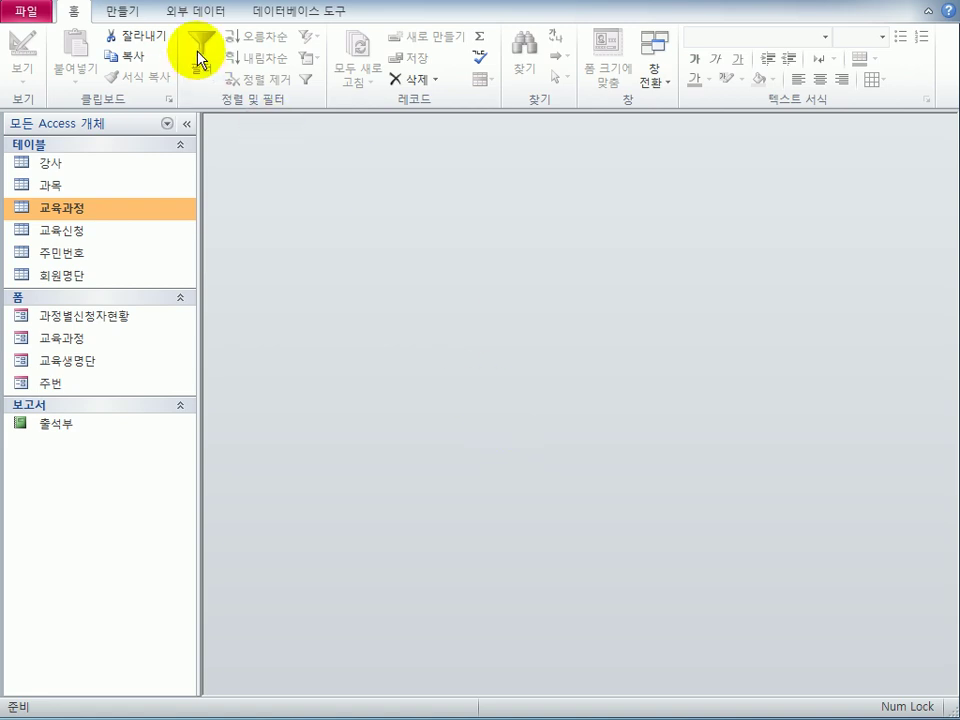
- Start an Excel import into a new table, using C:\컴활1급\데이터베이스\모의고사\인적사항.xlsx as the source file
{"action": "left_click", "coordinate": [195, 12]}
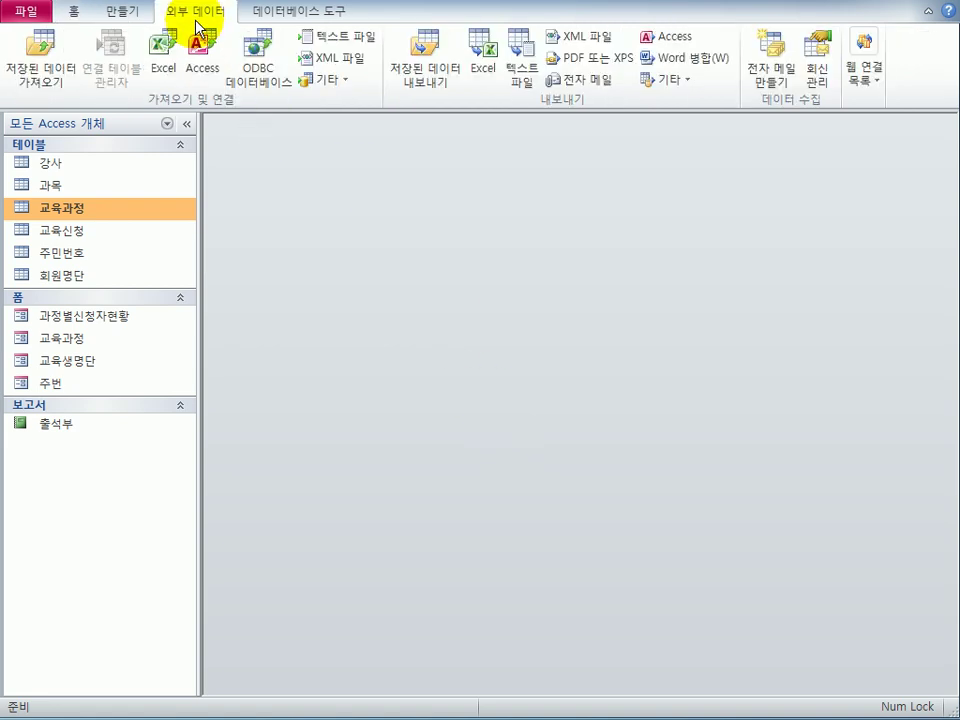
{"action": "left_click", "coordinate": [165, 70]}
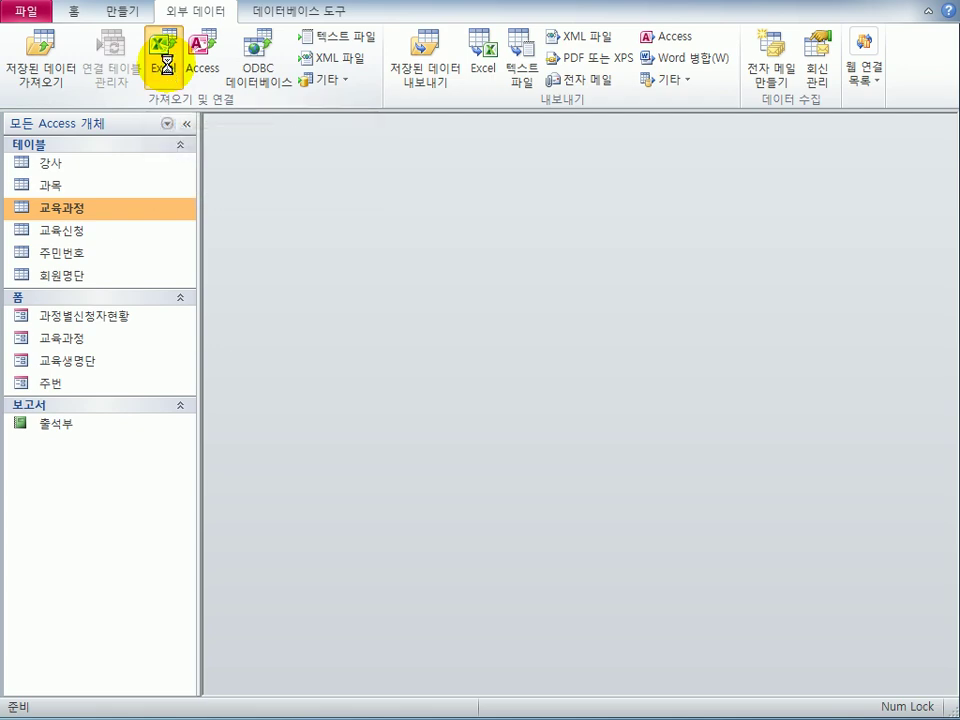
{"action": "left_click", "coordinate": [724, 232]}
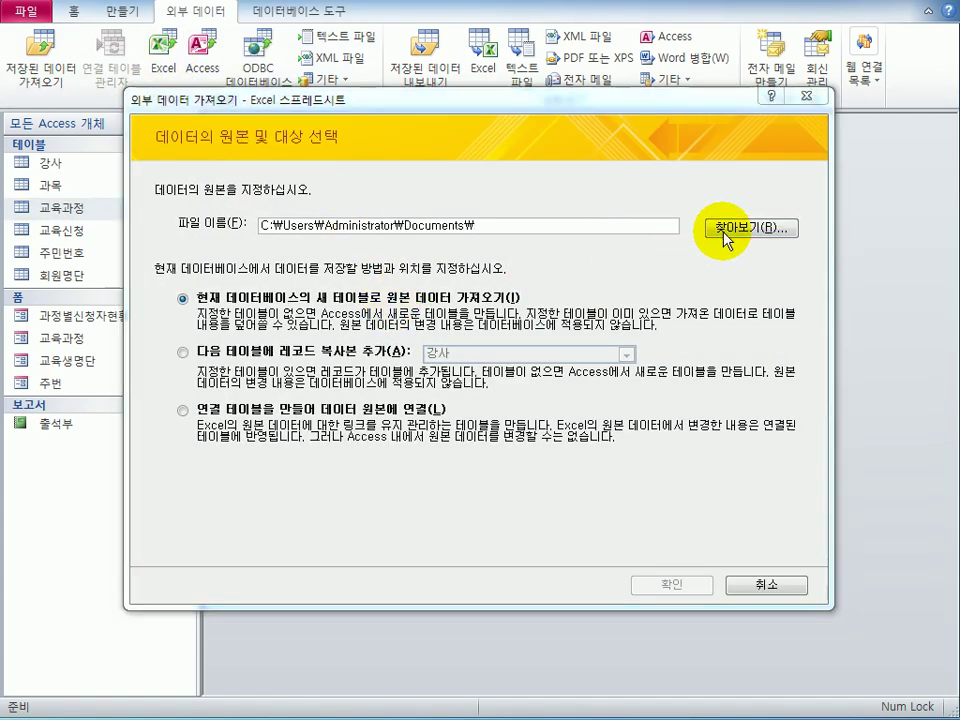
{"action": "left_click", "coordinate": [122, 462]}
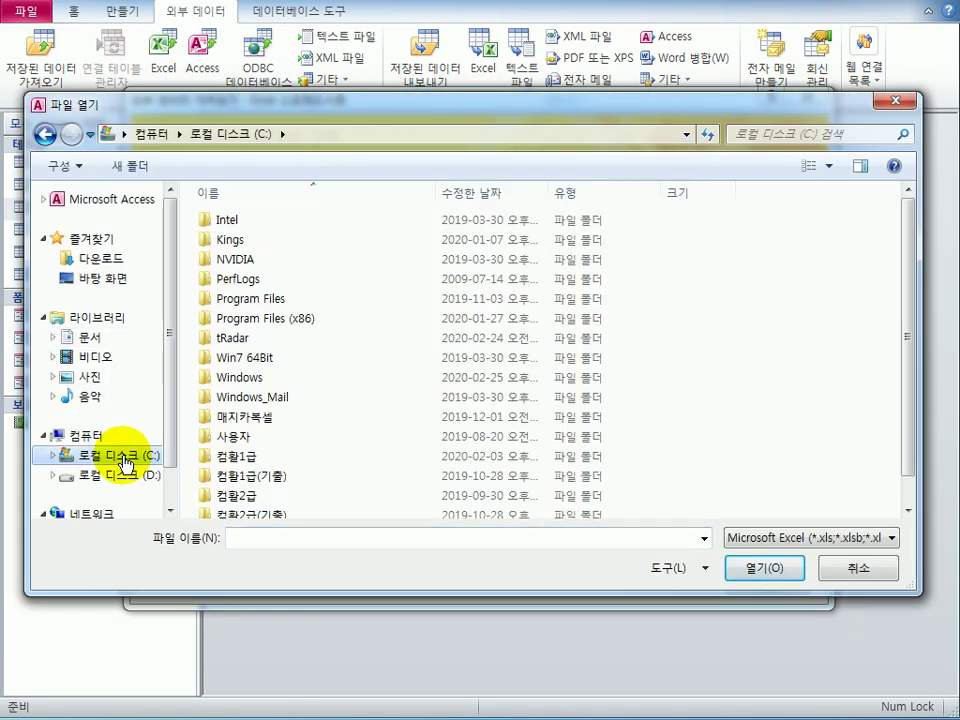
{"action": "double_click", "coordinate": [270, 452]}
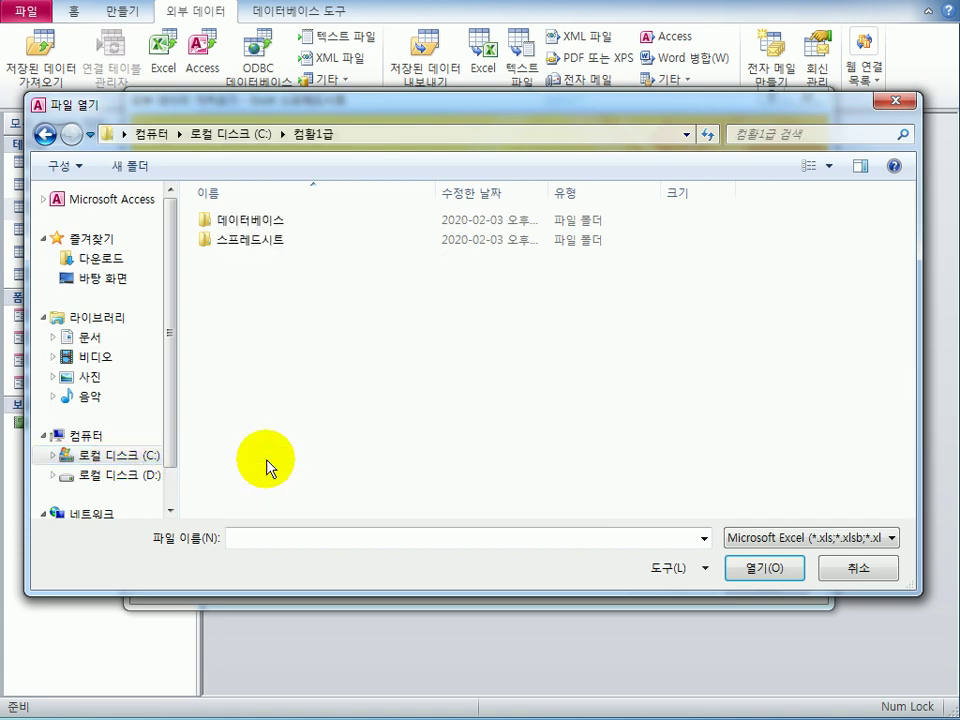
{"action": "double_click", "coordinate": [274, 220]}
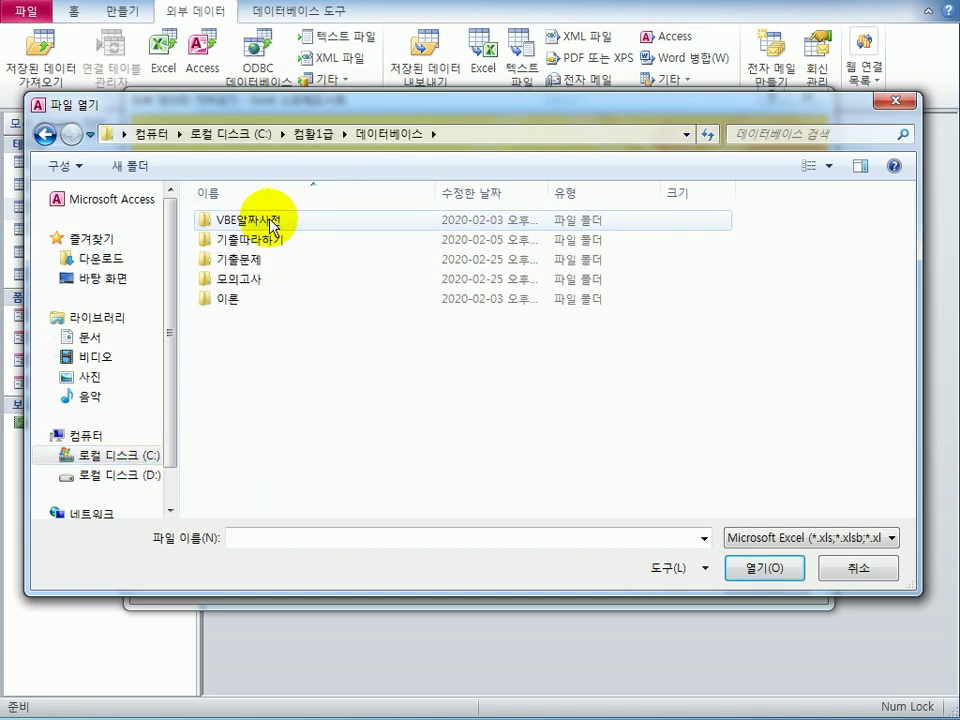
{"action": "double_click", "coordinate": [287, 289]}
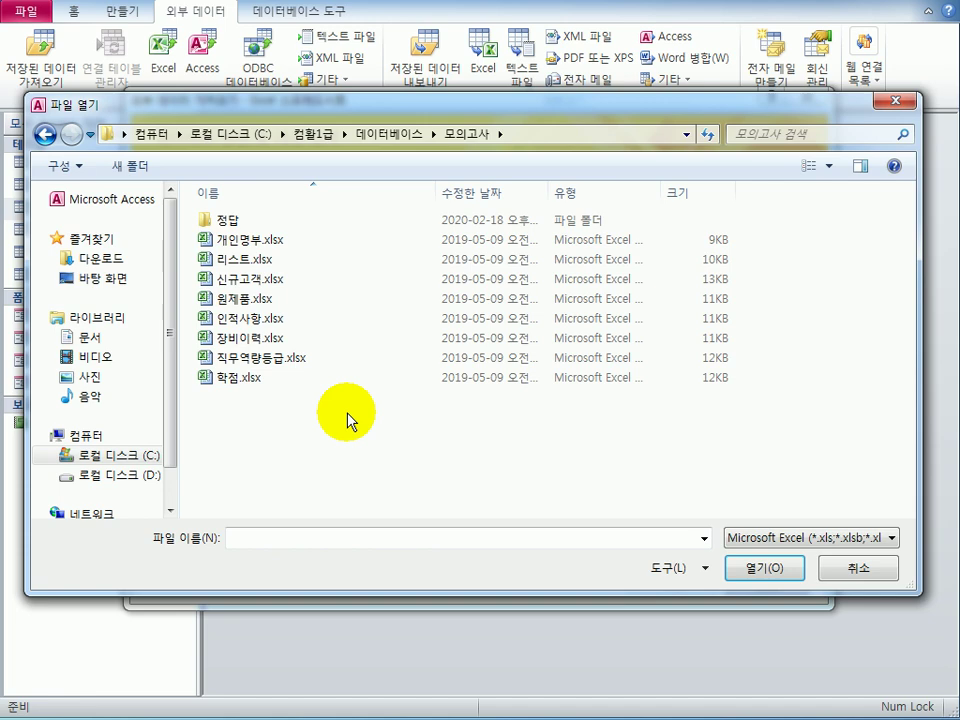
{"action": "left_click", "coordinate": [302, 319]}
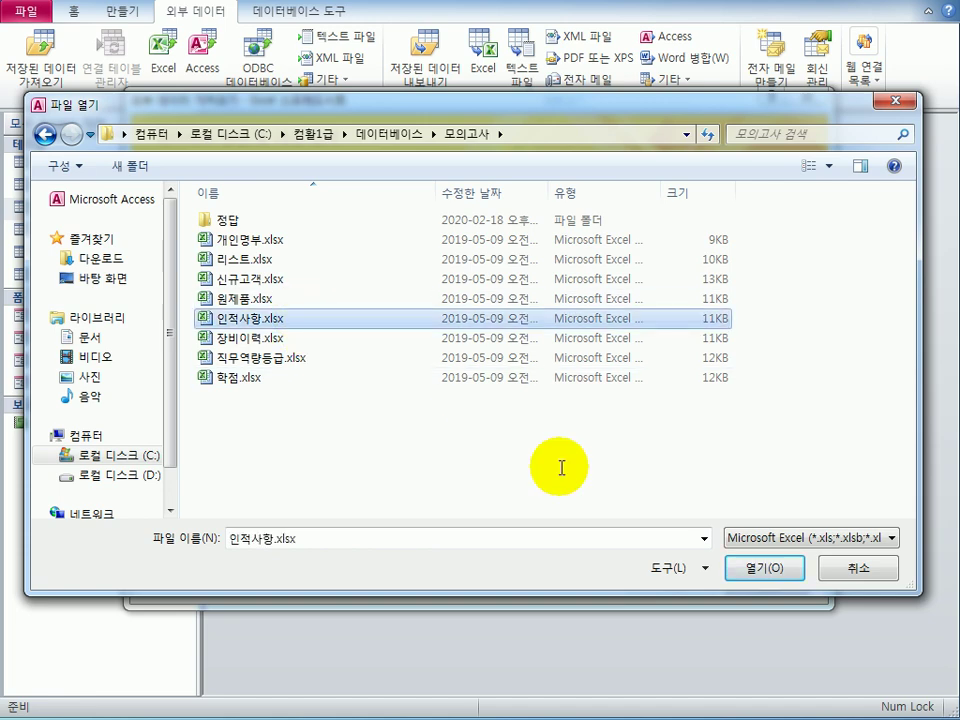
{"action": "left_click", "coordinate": [771, 571]}
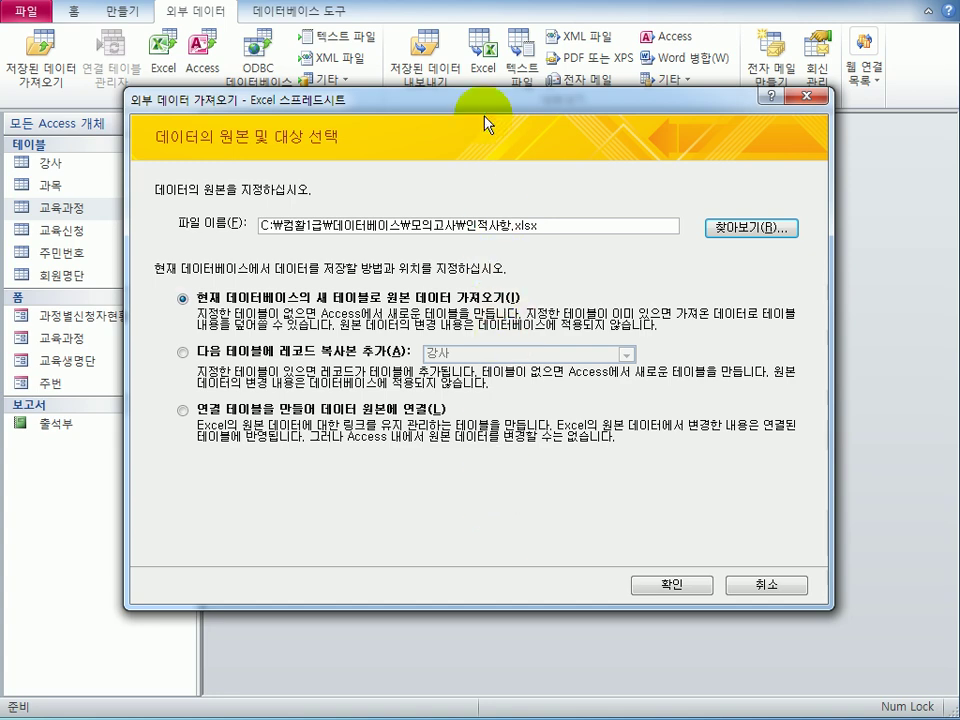
{"action": "left_click_drag", "start_coordinate": [484, 105], "coordinate": [530, 136]}
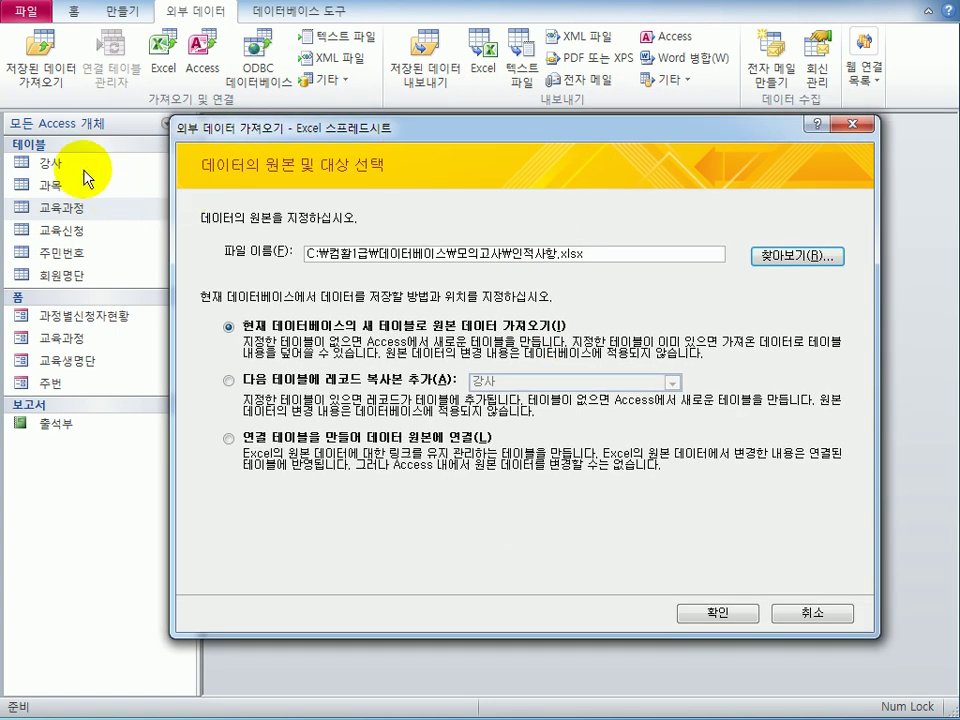
{"action": "left_click", "coordinate": [704, 619]}
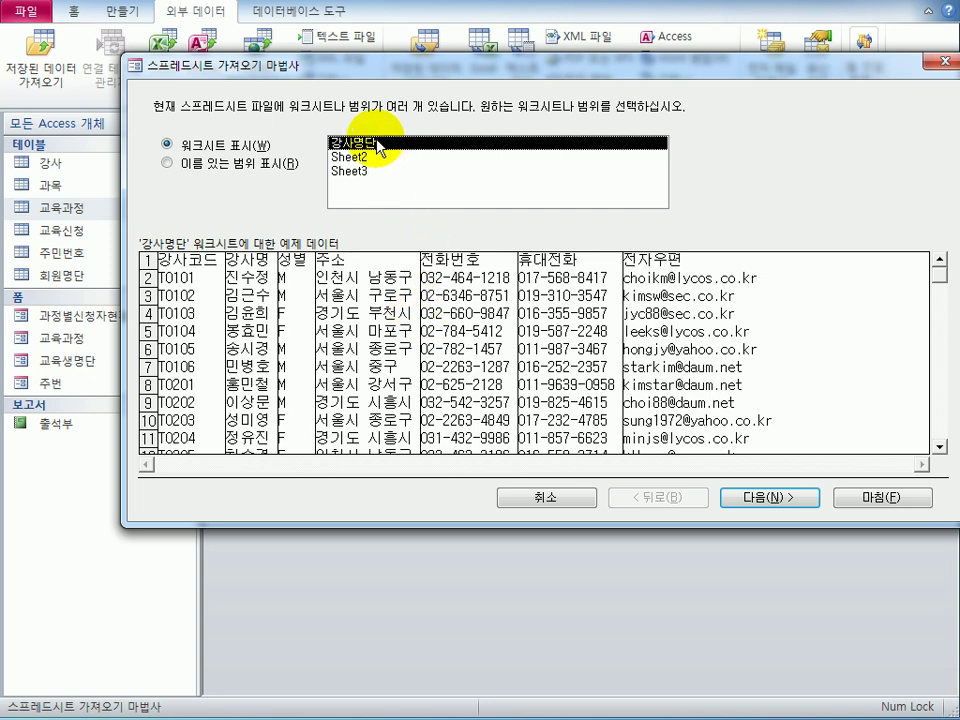
- Choose the 강사명단 worksheet for the import and use its first row as column headings
{"action": "left_click_drag", "start_coordinate": [495, 63], "coordinate": [450, 92]}
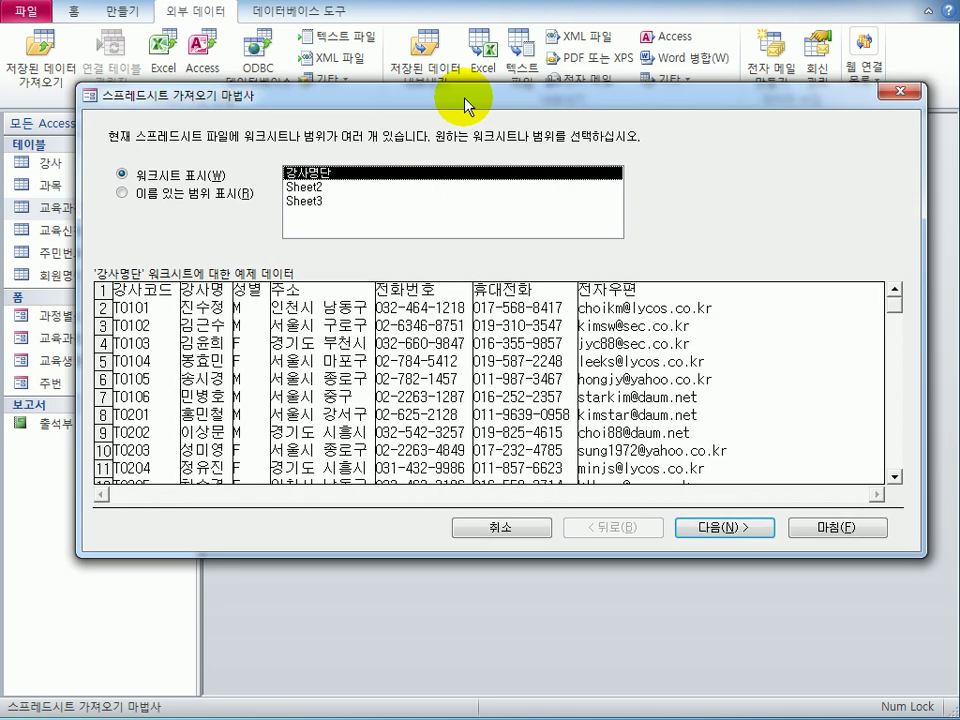
{"action": "left_click", "coordinate": [700, 527]}
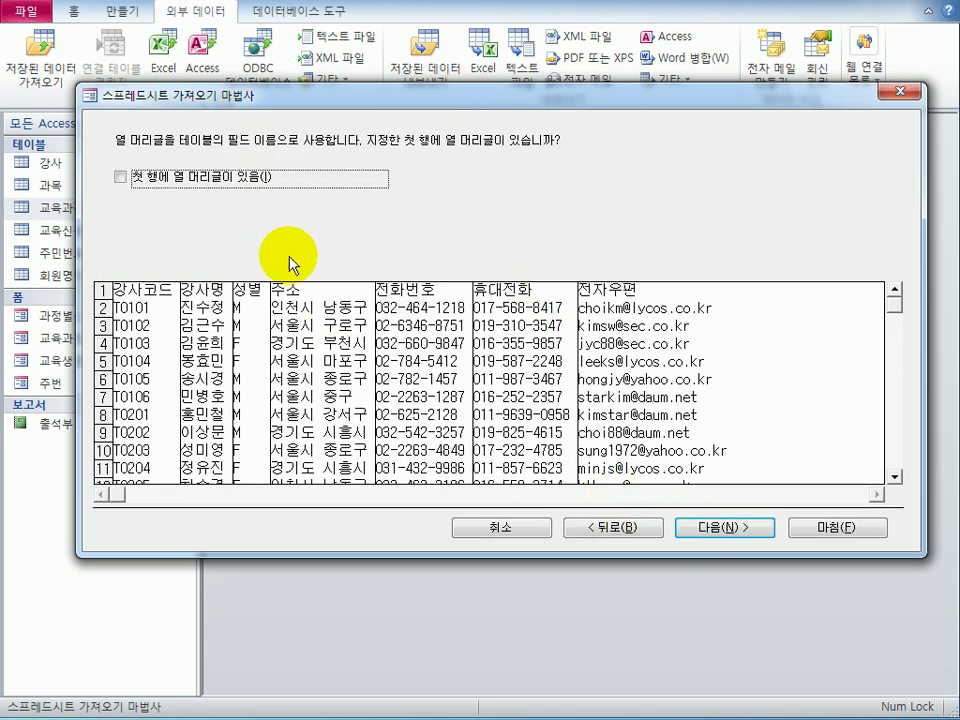
{"action": "left_click", "coordinate": [225, 180]}
{"action": "left_click", "coordinate": [700, 527]}
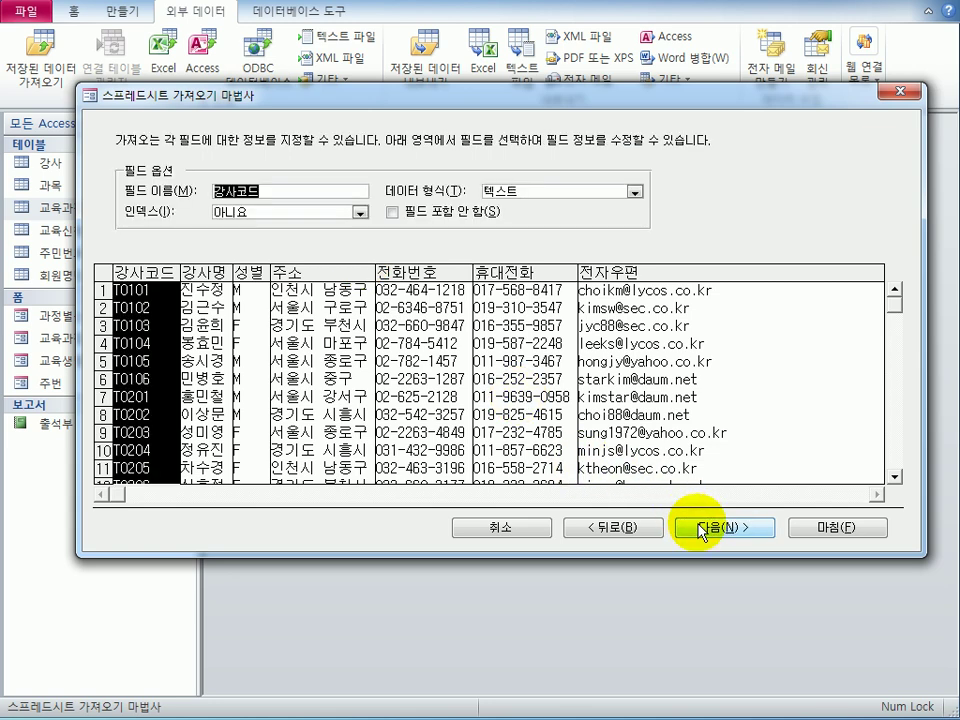
- Keep the default field options and import the worksheet without a primary key
{"action": "left_click", "coordinate": [707, 529]}
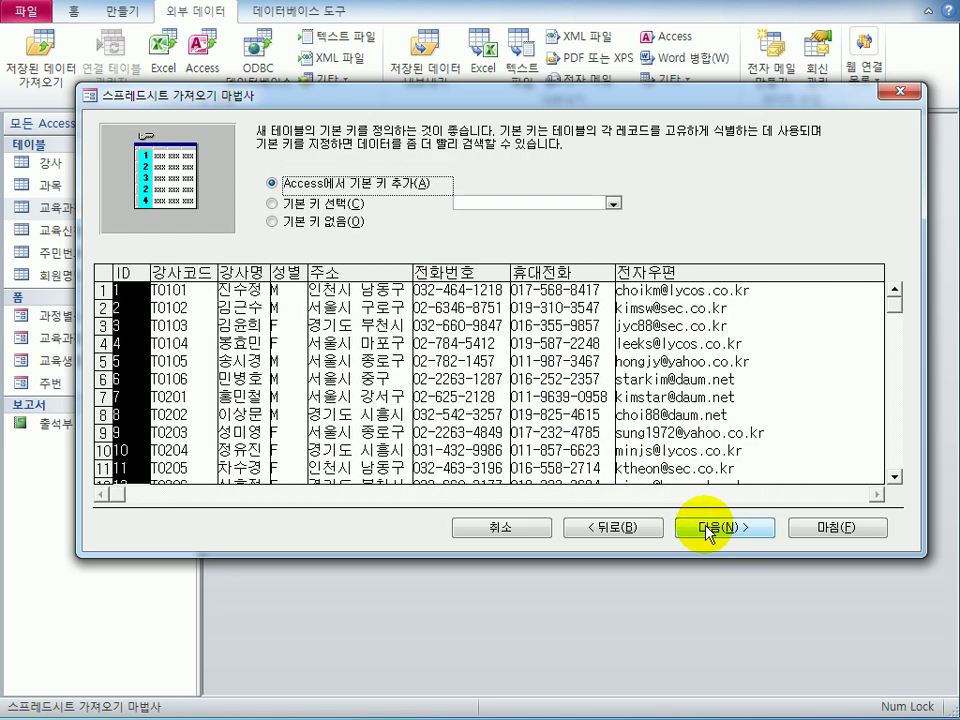
{"action": "left_click", "coordinate": [272, 222]}
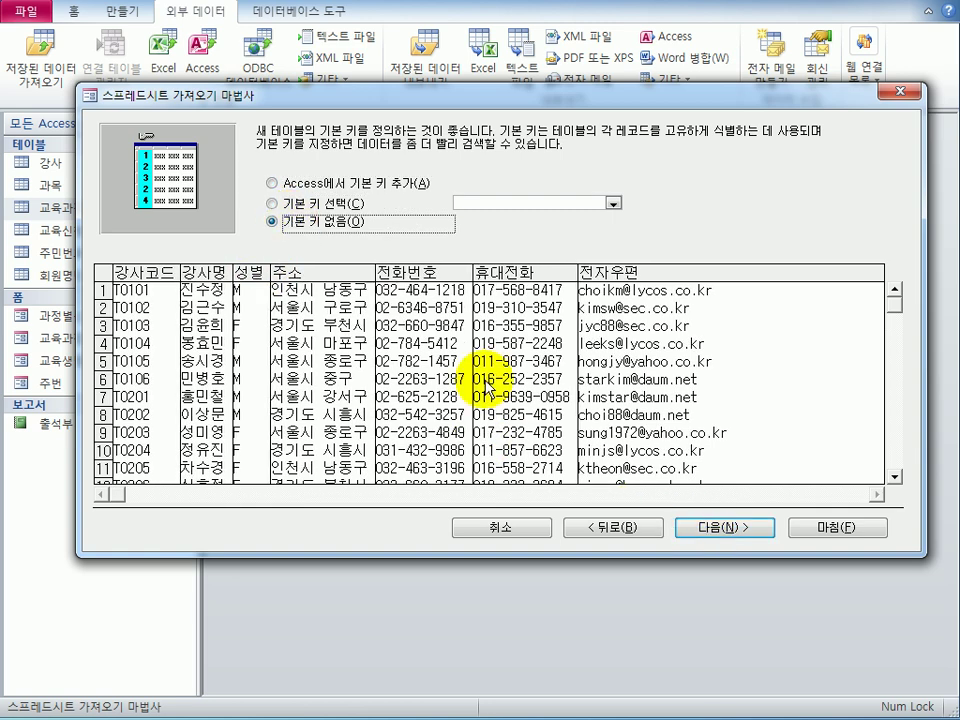
{"action": "left_click", "coordinate": [693, 525]}
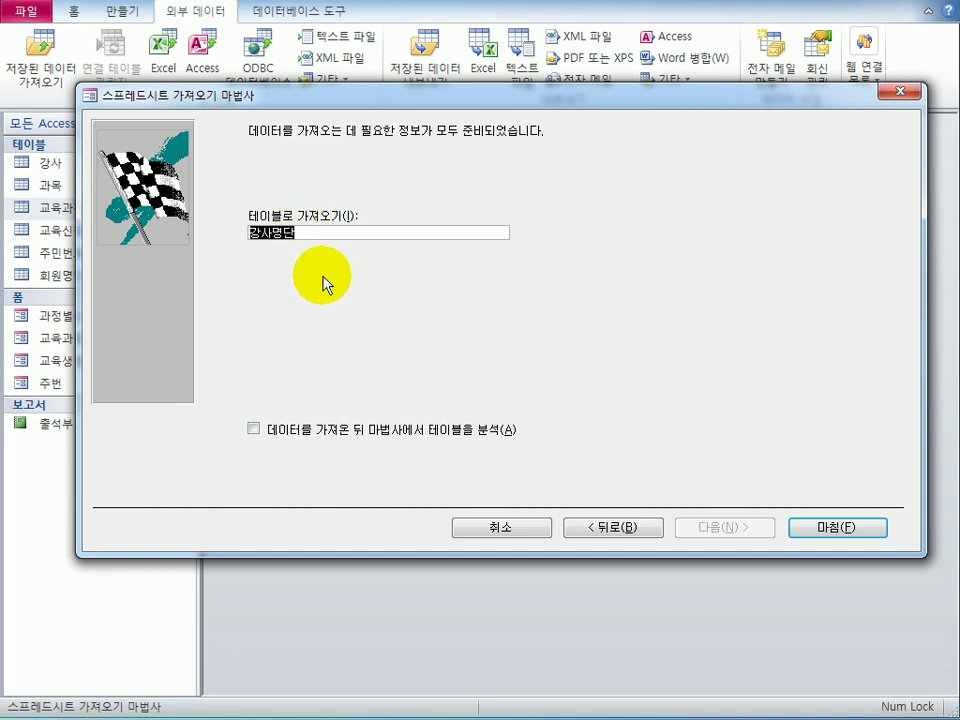
- Finish the import as the table 강사, overwriting the existing one without saving the import steps, and review its records
{"action": "type", "text": "강사"}
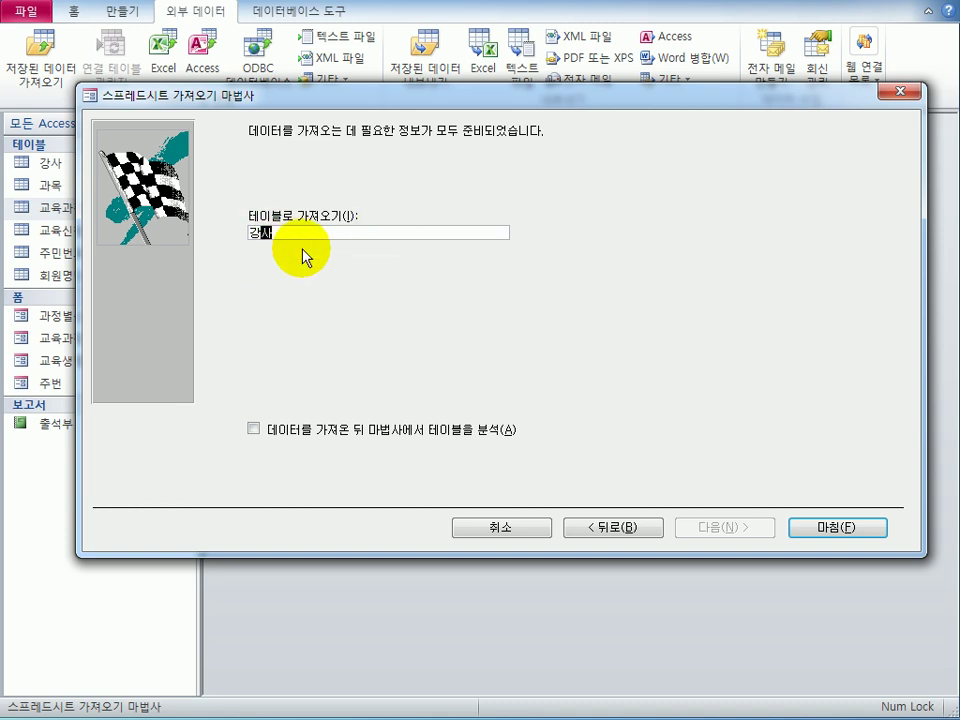
{"action": "left_click", "coordinate": [815, 527]}
{"action": "left_click_drag", "start_coordinate": [242, 439], "coordinate": [546, 300]}
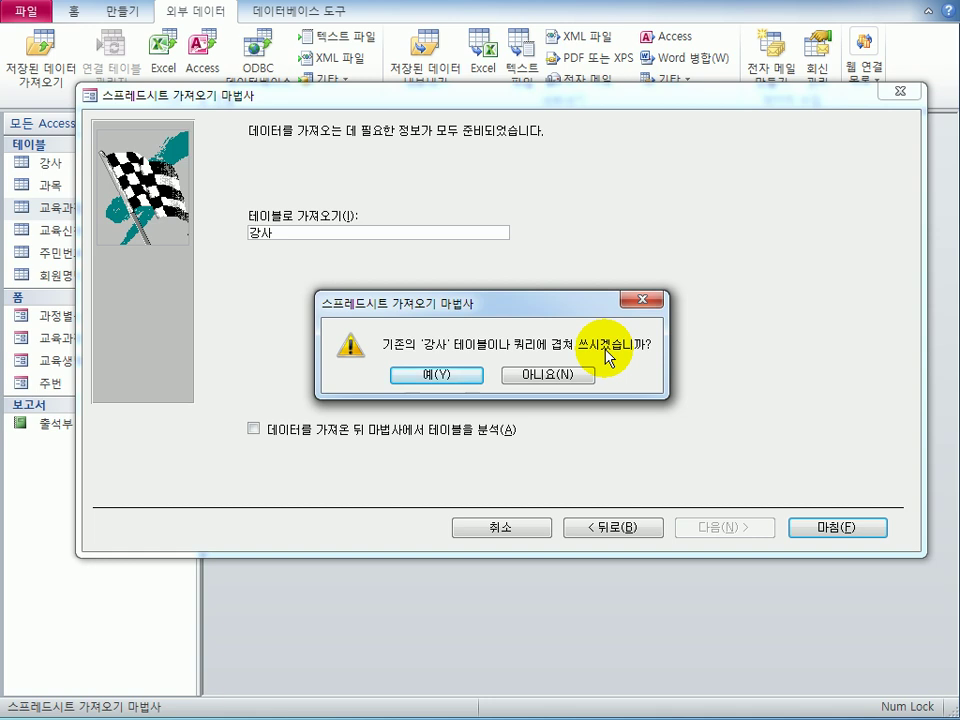
{"action": "left_click", "coordinate": [452, 385]}
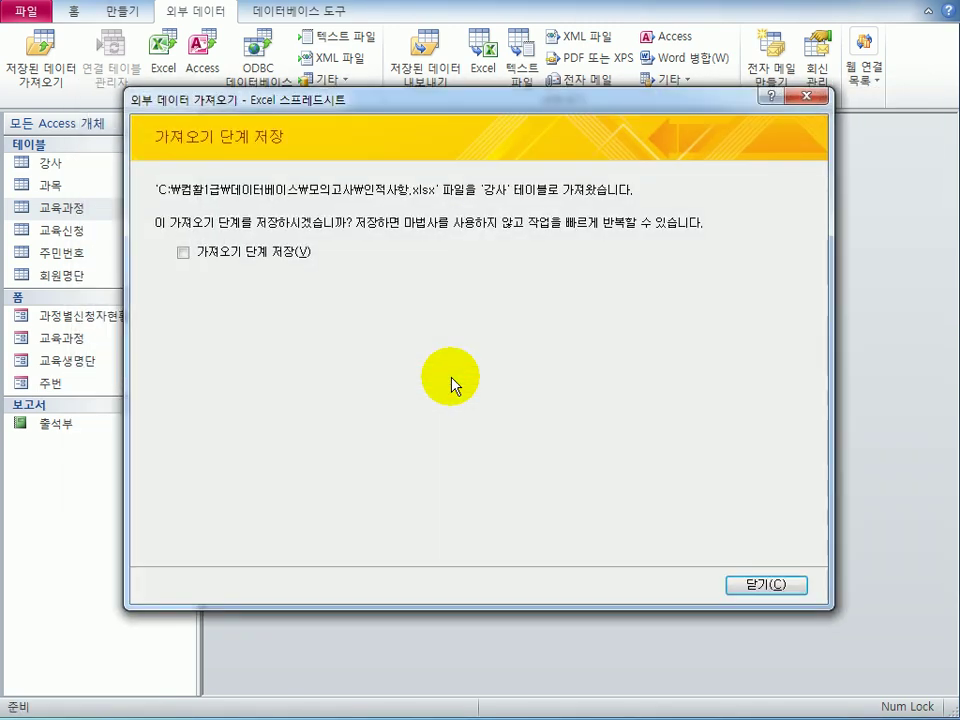
{"action": "left_click", "coordinate": [771, 588]}
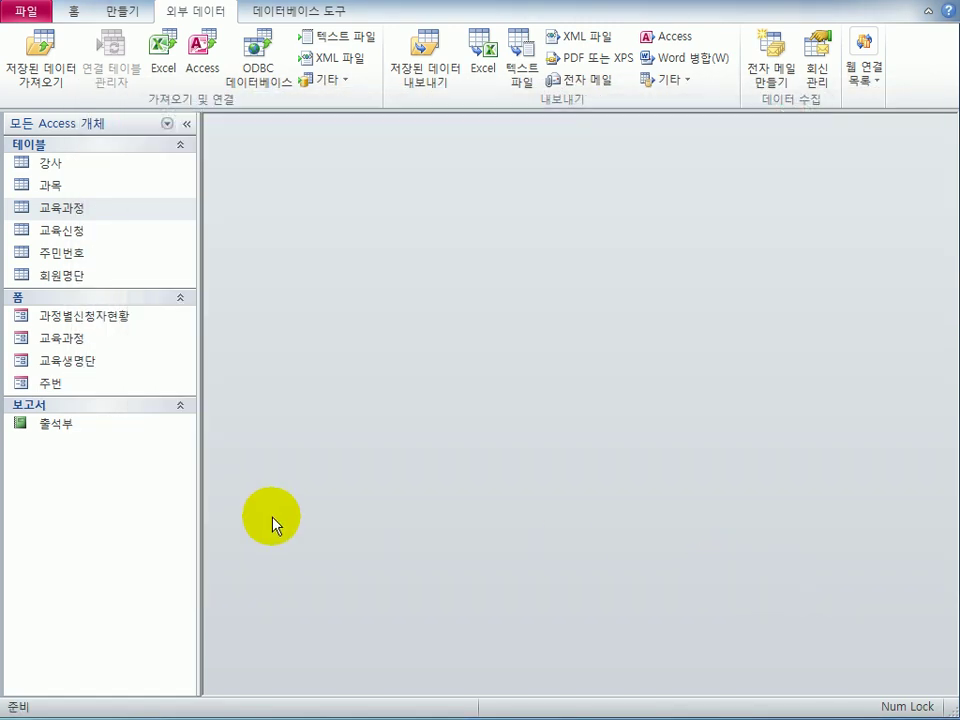
{"action": "double_click", "coordinate": [56, 164]}
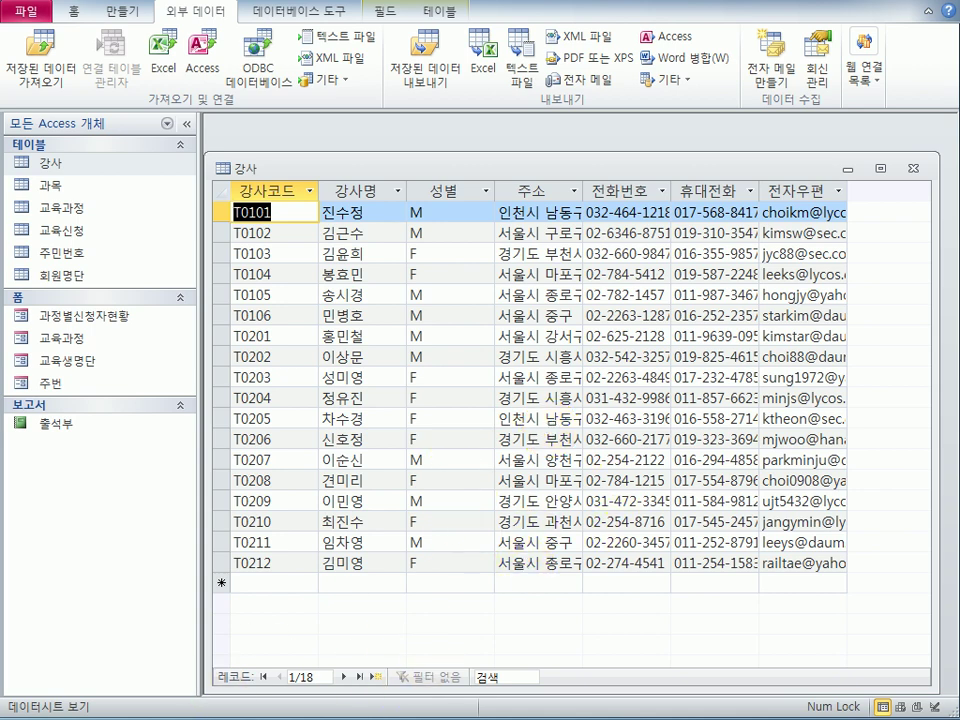
{"action": "left_click", "coordinate": [913, 169]}
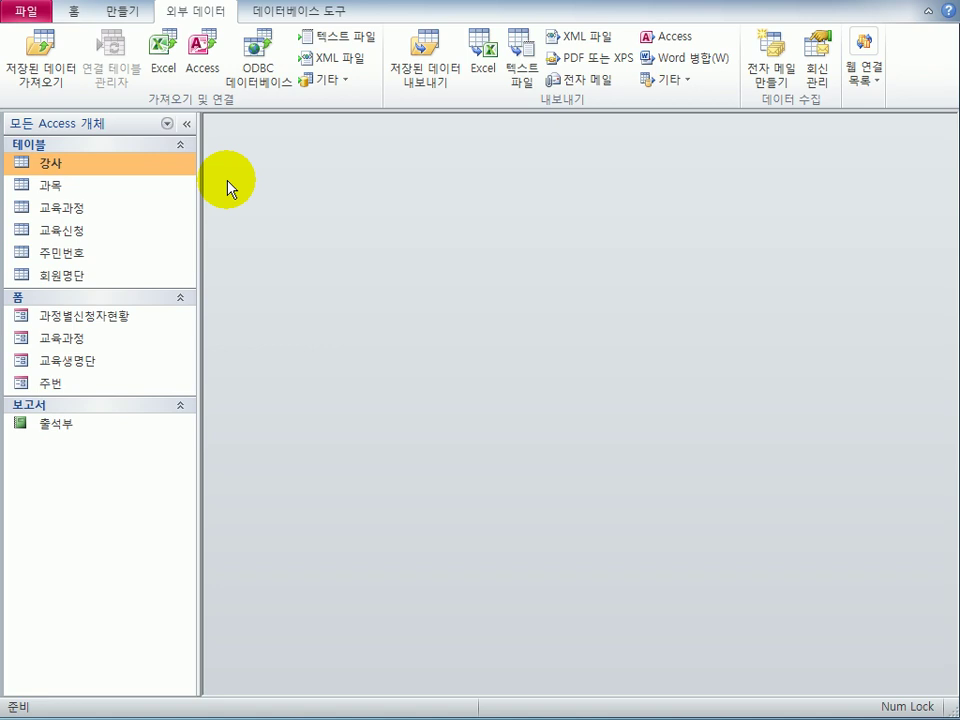
- Open the 교육과정 table in Design View
{"action": "left_click", "coordinate": [89, 211]}
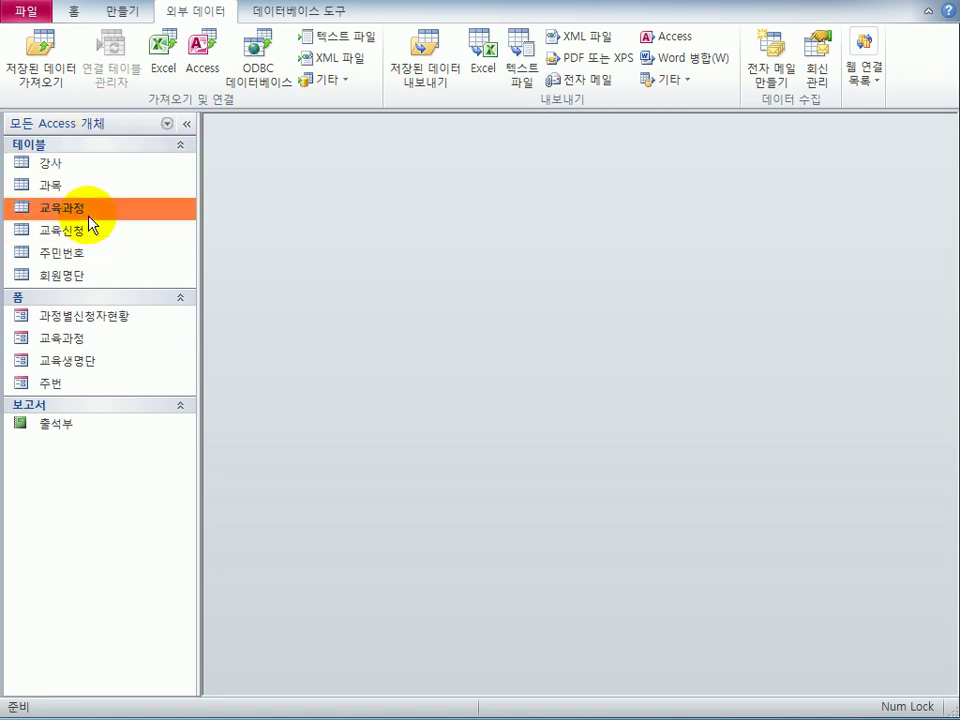
{"action": "right_click", "coordinate": [90, 213]}
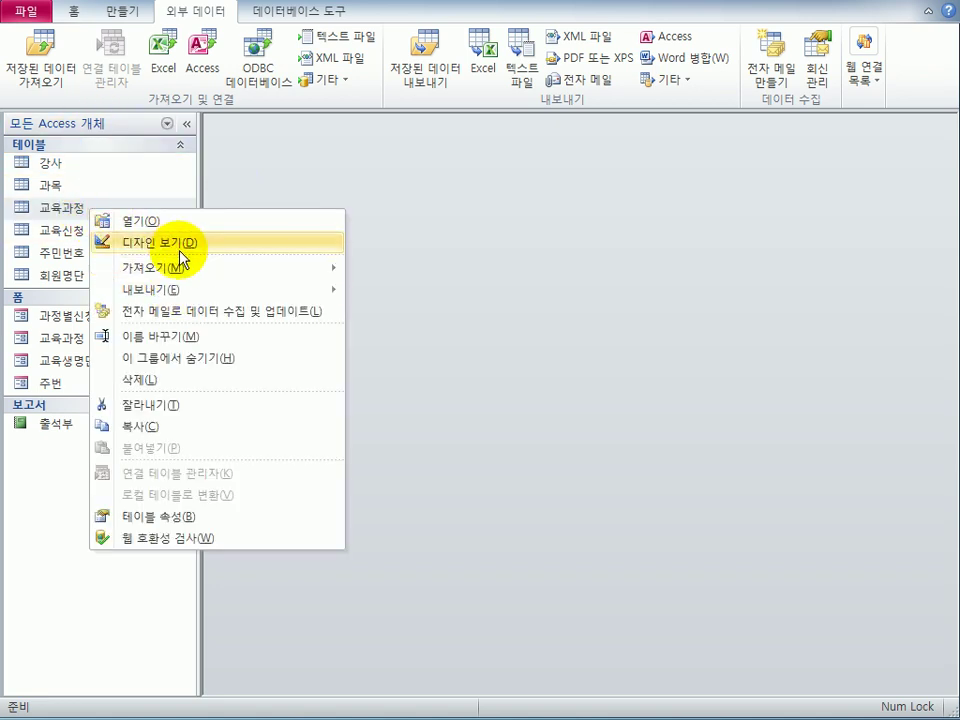
{"action": "left_click", "coordinate": [176, 241]}
{"action": "left_click_drag", "start_coordinate": [431, 168], "coordinate": [437, 139]}
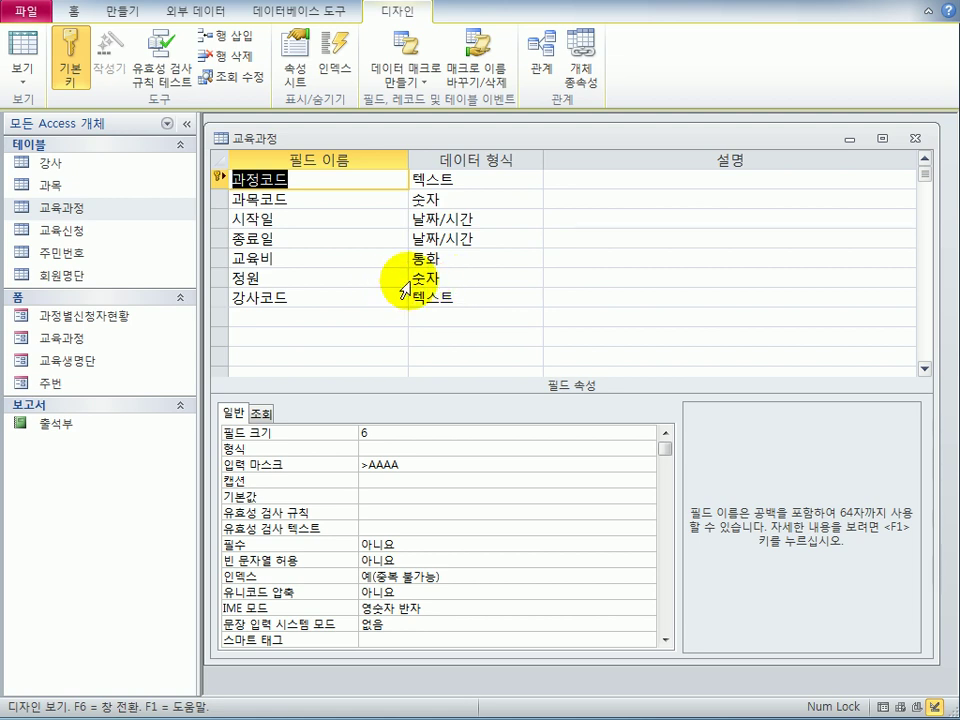
- Set the display control of the 과목코드 field to a combo box (콤보 상자)
{"action": "left_click", "coordinate": [324, 196]}
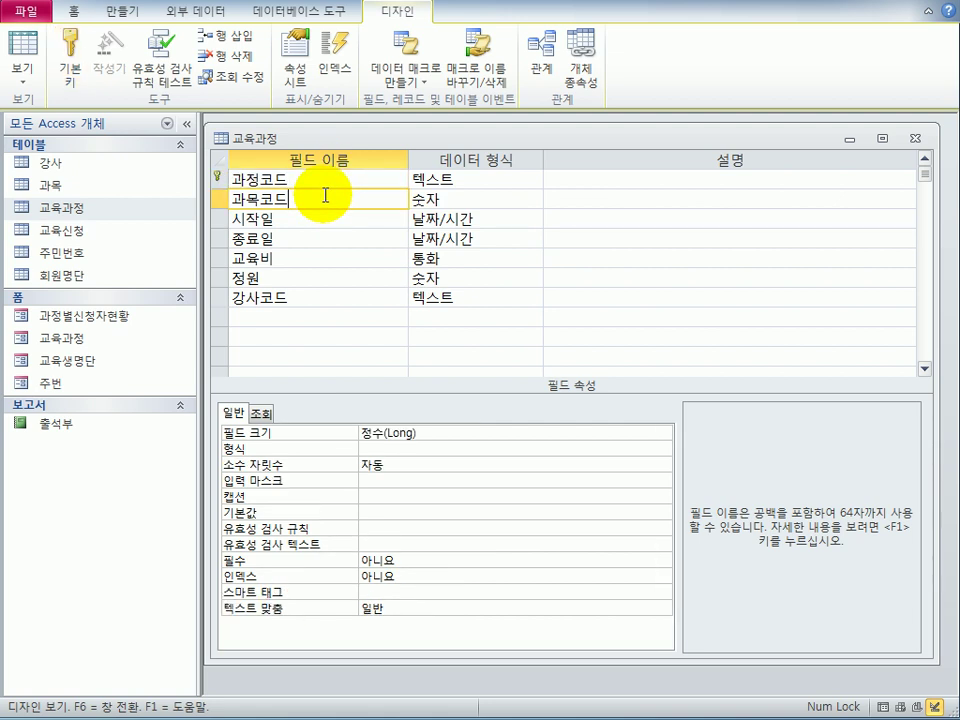
{"action": "left_click", "coordinate": [266, 416]}
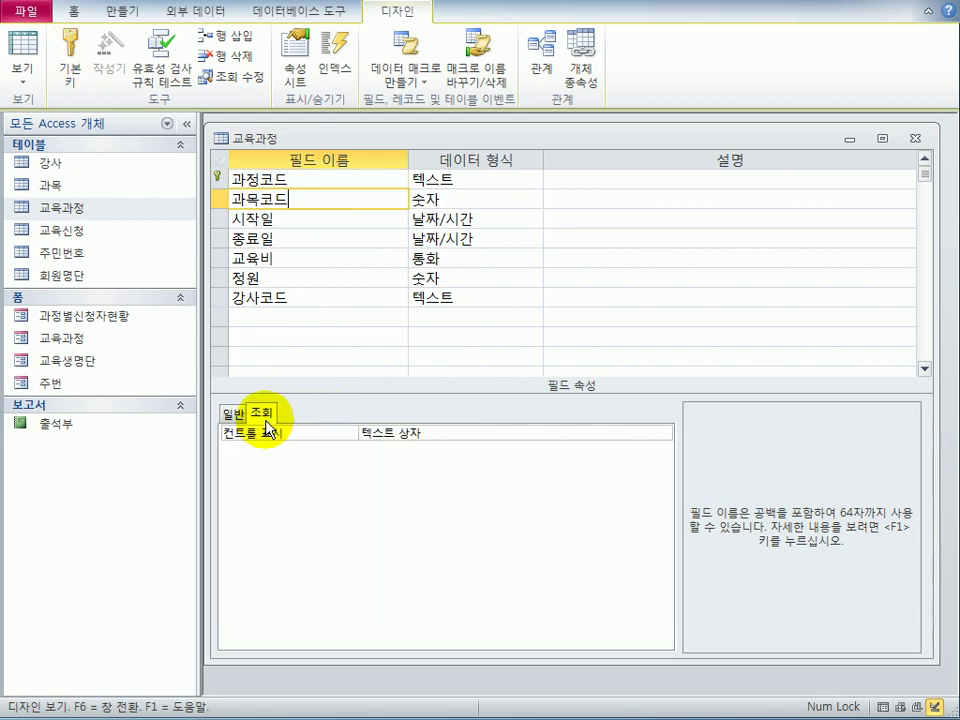
{"action": "left_click", "coordinate": [493, 438]}
{"action": "left_click", "coordinate": [663, 434]}
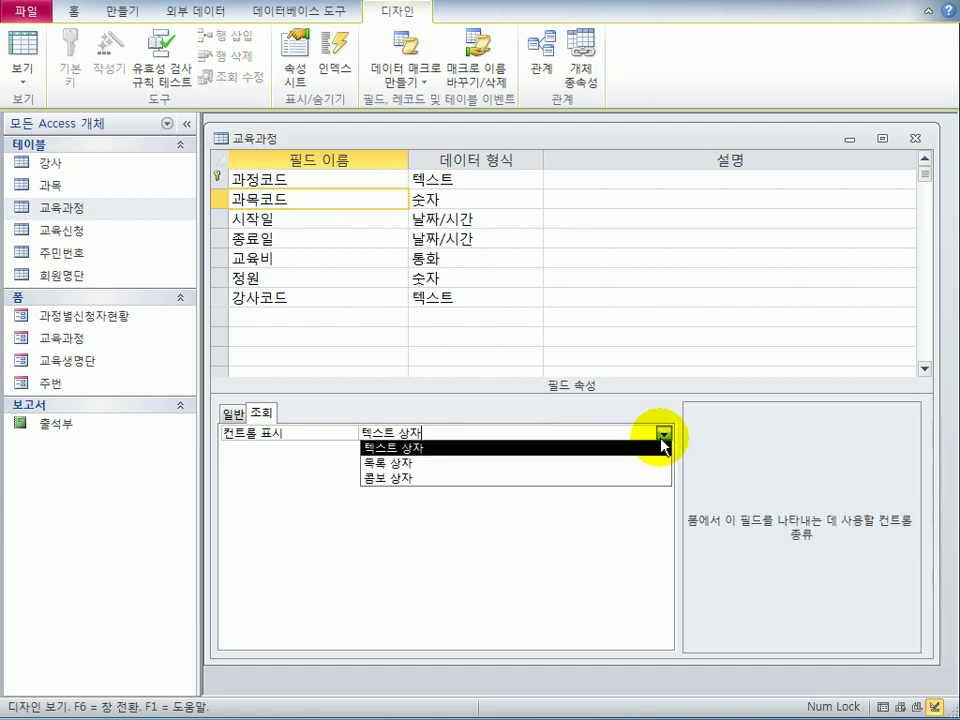
{"action": "left_click", "coordinate": [638, 478]}
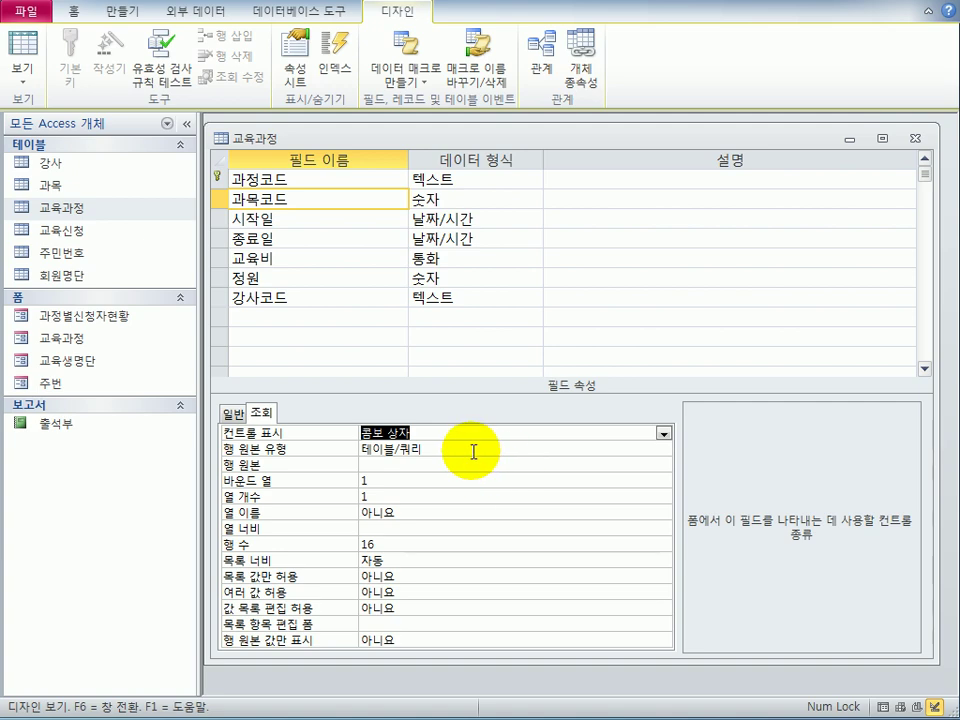
- Open the query builder for the 과목코드 row source and add the 과목 table to it
{"action": "left_click", "coordinate": [391, 465]}
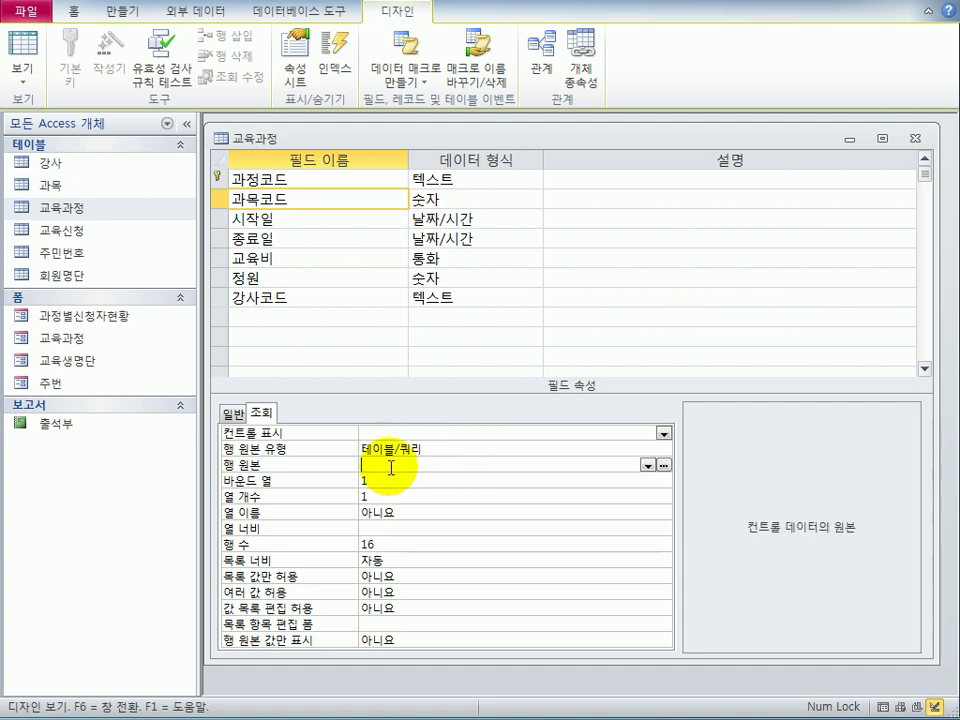
{"action": "left_click", "coordinate": [662, 465]}
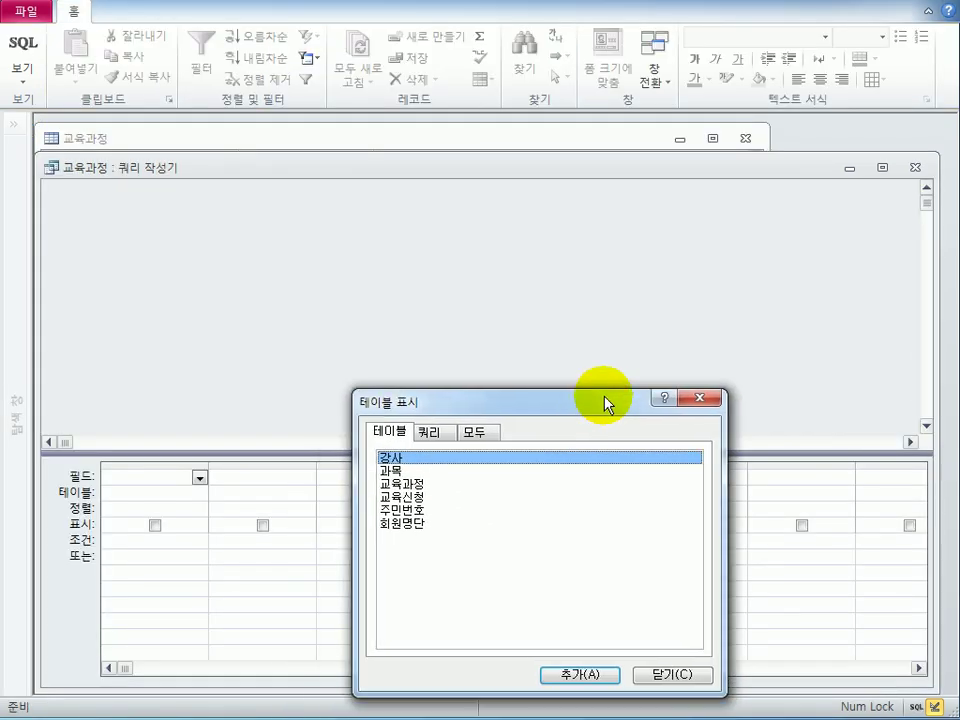
{"action": "left_click_drag", "start_coordinate": [605, 398], "coordinate": [679, 352]}
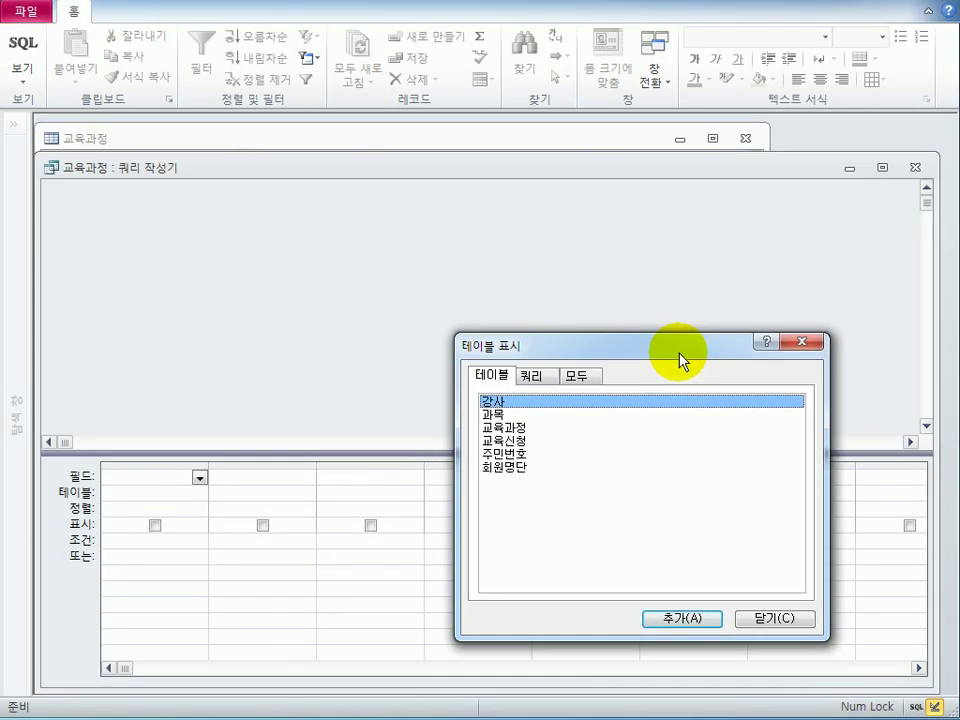
{"action": "double_click", "coordinate": [517, 416]}
{"action": "left_click", "coordinate": [768, 620]}
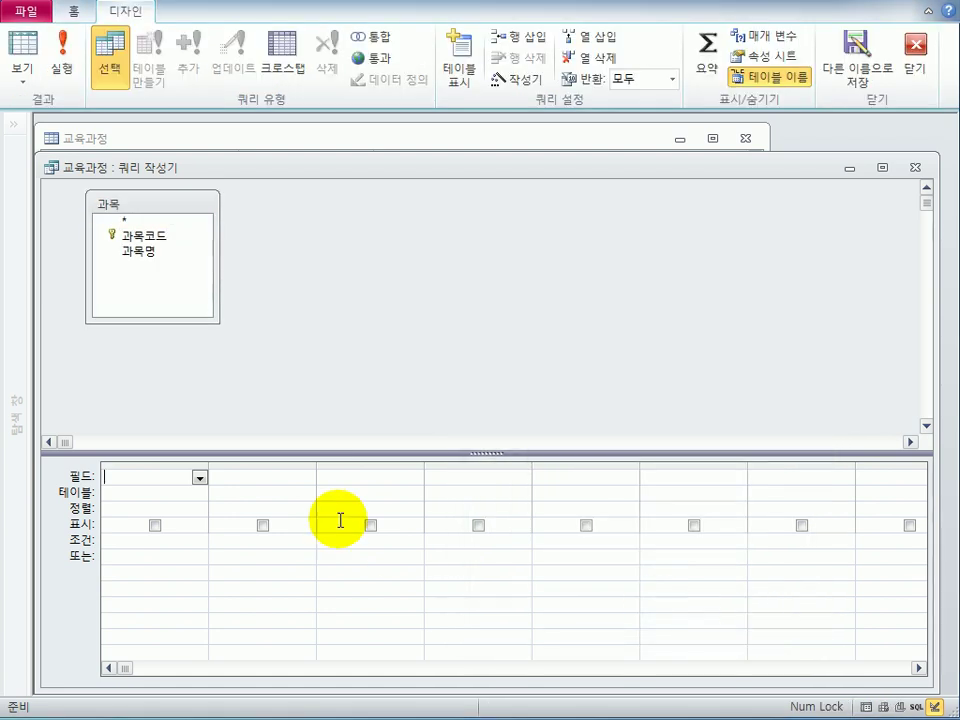
- Add the 과목코드 and 과목명 fields to the query and save it as the row source
{"action": "double_click", "coordinate": [170, 239]}
{"action": "double_click", "coordinate": [163, 255]}
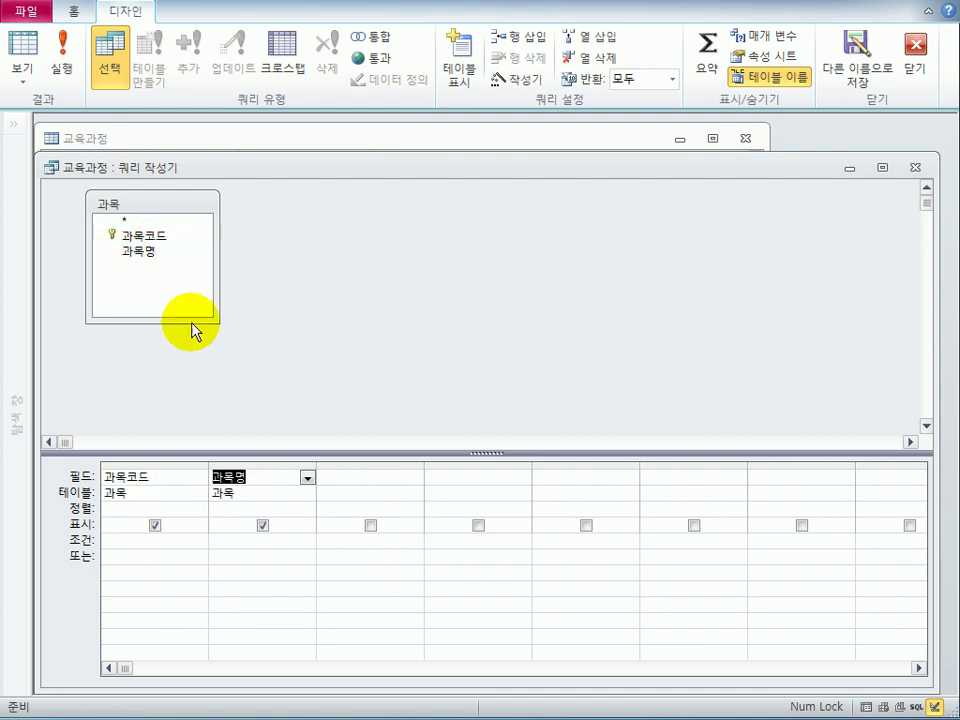
{"action": "left_click", "coordinate": [914, 168]}
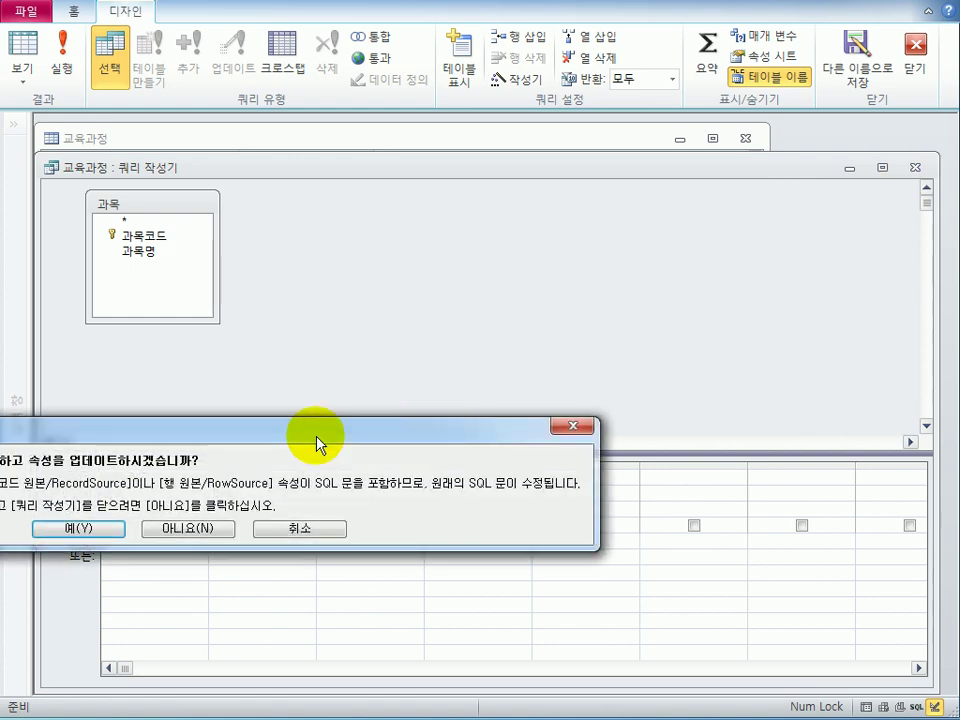
{"action": "left_click", "coordinate": [343, 377]}
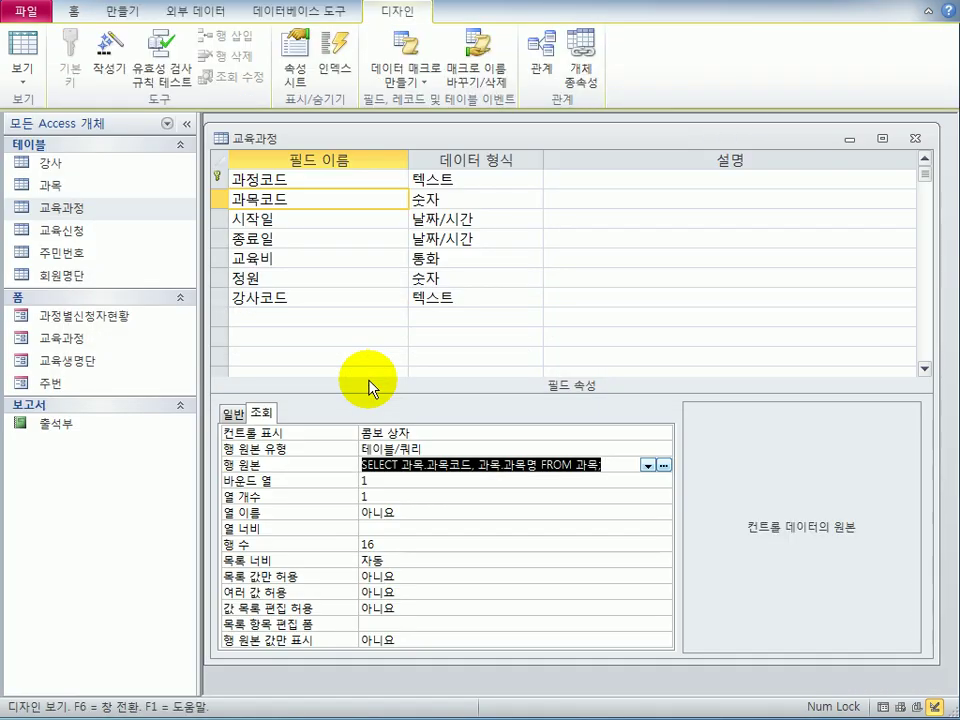
- Set the lookup's column count to 2 and check the row source fields against the bound column
{"action": "double_click", "coordinate": [390, 496]}
{"action": "type", "text": "2"}
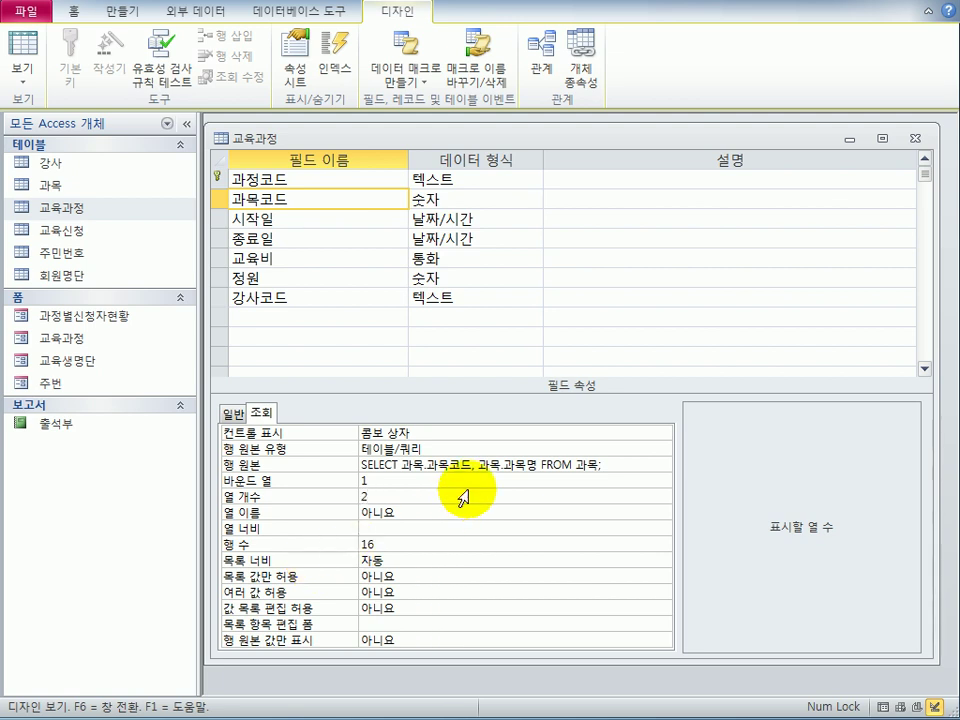
{"action": "left_click_drag", "start_coordinate": [462, 466], "coordinate": [435, 468]}
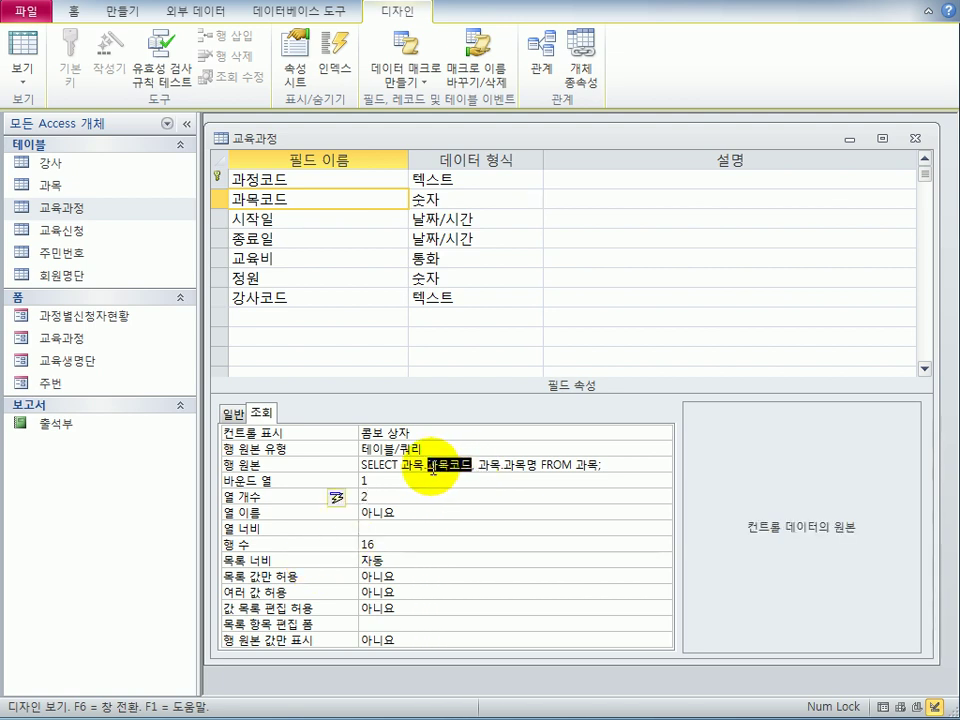
{"action": "left_click_drag", "start_coordinate": [539, 466], "coordinate": [520, 466]}
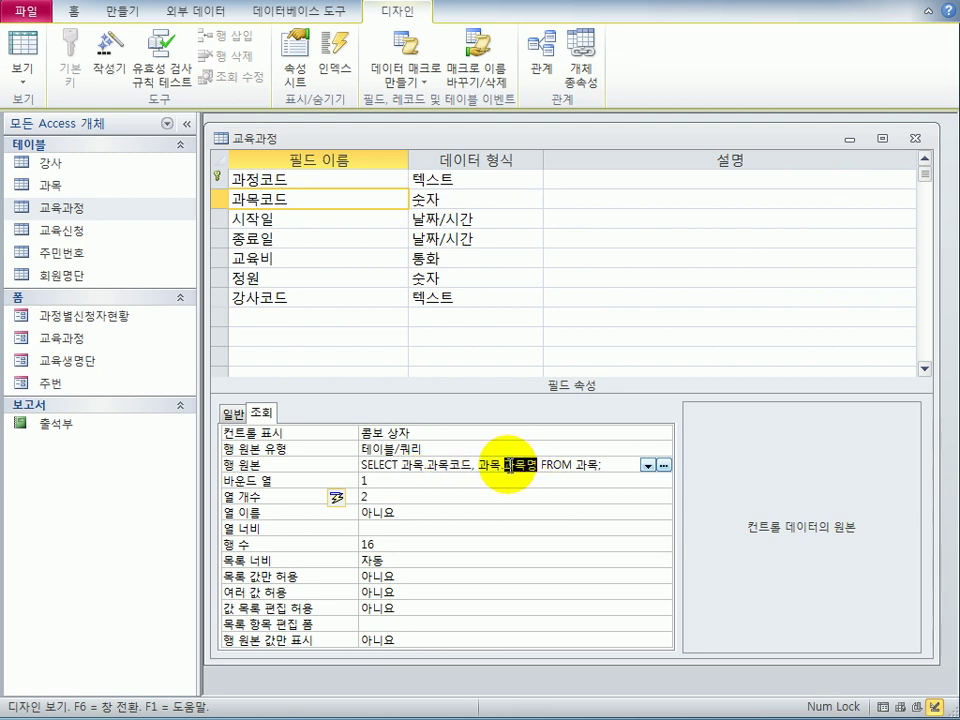
{"action": "left_click_drag", "start_coordinate": [427, 466], "coordinate": [453, 467]}
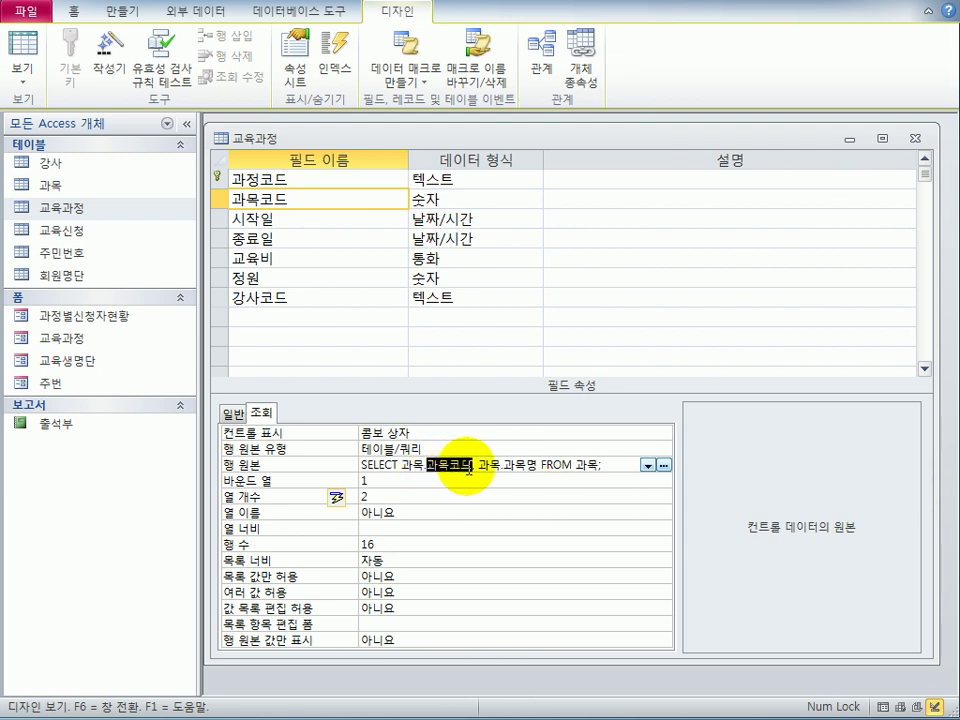
{"action": "left_click", "coordinate": [347, 482]}
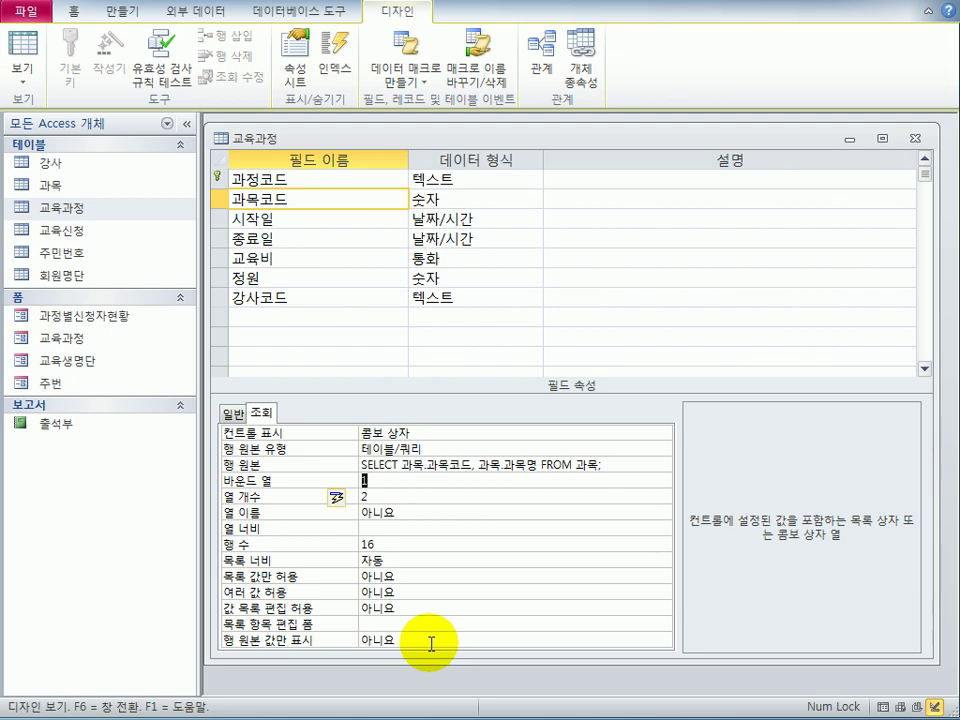
- Set the lookup's column widths to 2 cm and 4 cm and limit entries to list values (예)
{"action": "left_click", "coordinate": [352, 527]}
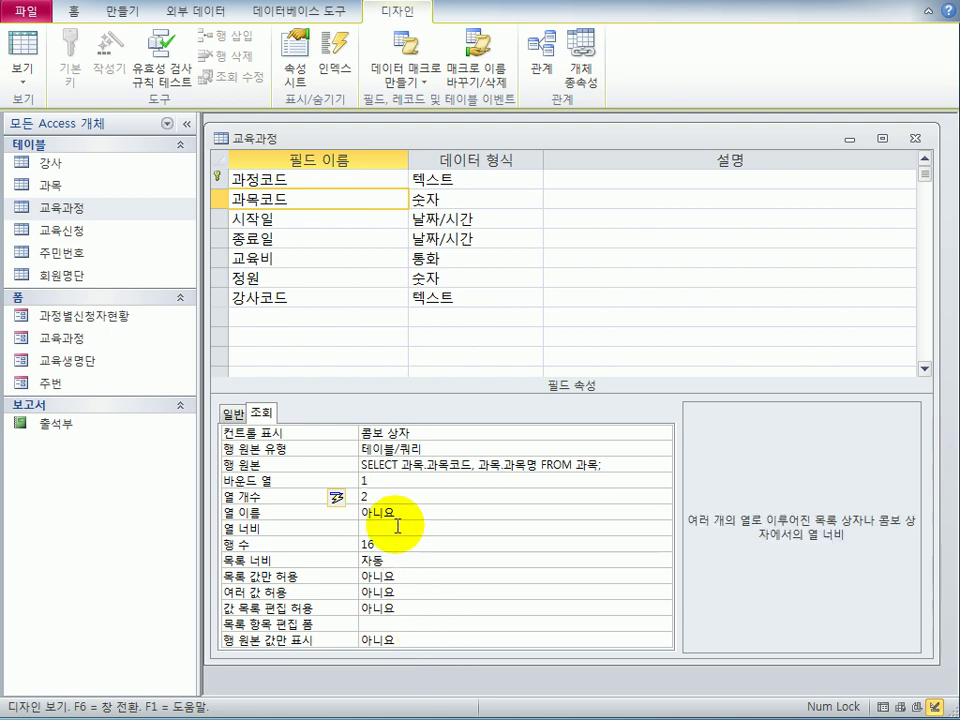
{"action": "type", "text": "2"}
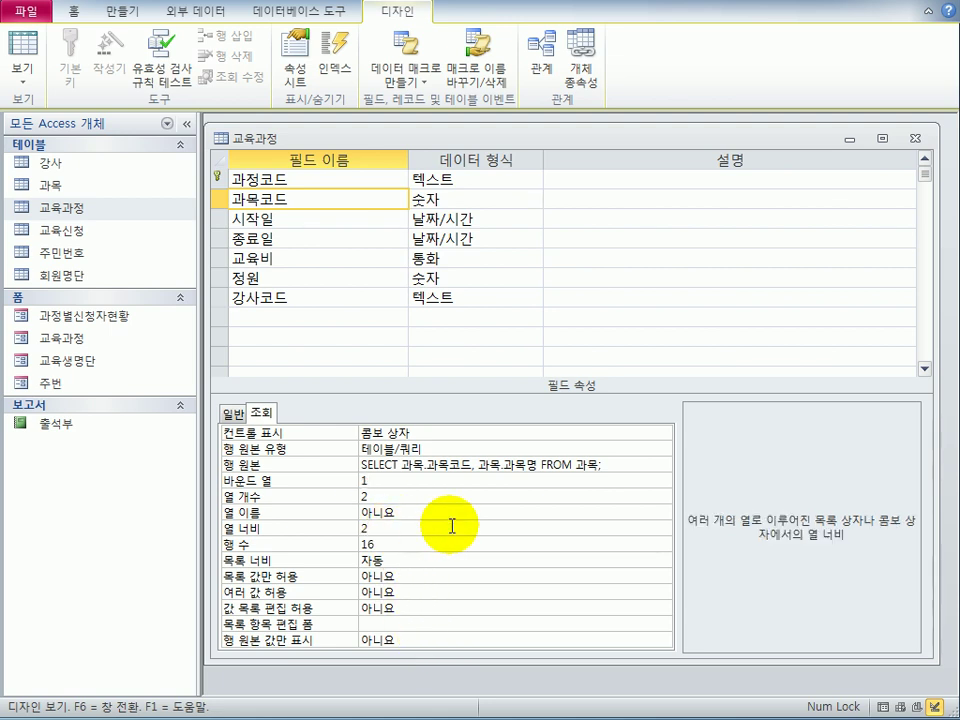
{"action": "type", "text": ";4"}
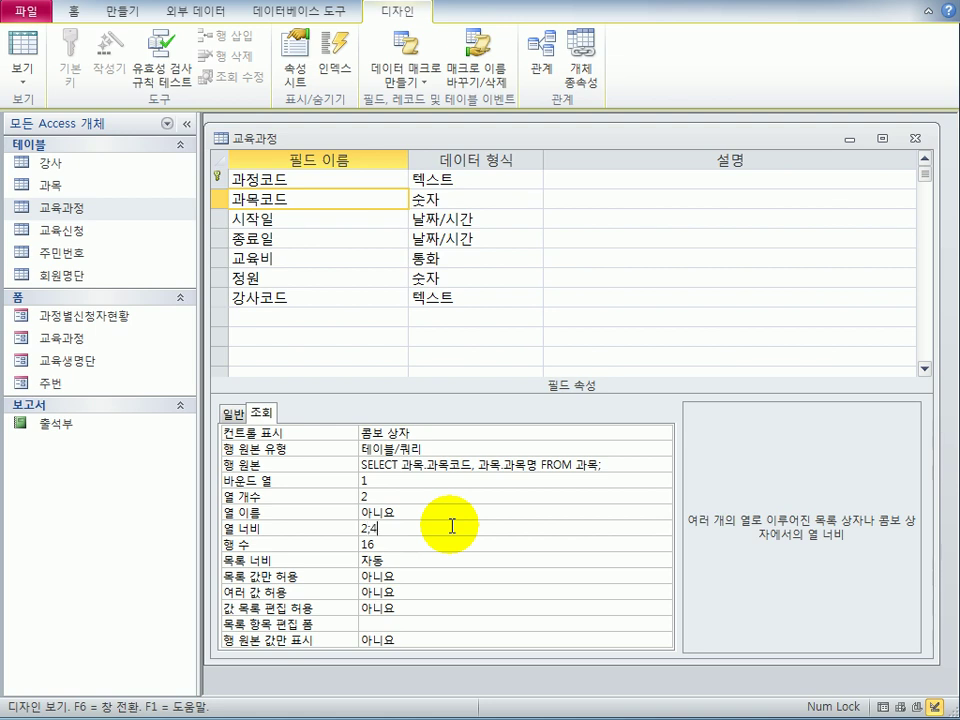
{"action": "left_click", "coordinate": [432, 580]}
{"action": "double_click", "coordinate": [432, 577]}
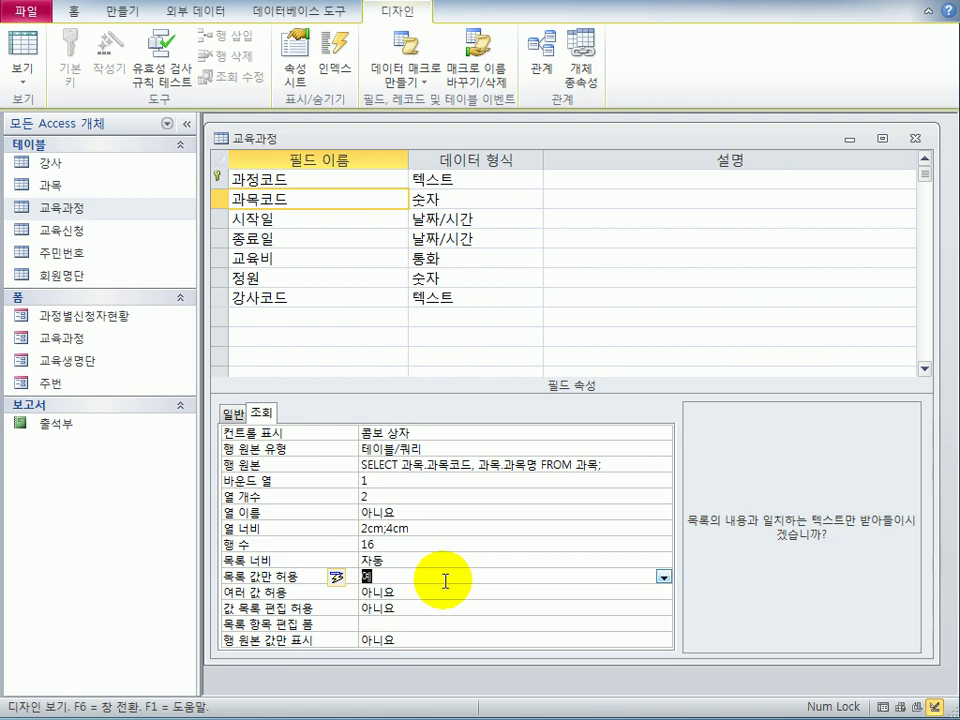
- Save the table, switch to Datasheet View and expand the 과목코드 list in the C401 record
{"action": "left_click", "coordinate": [26, 43]}
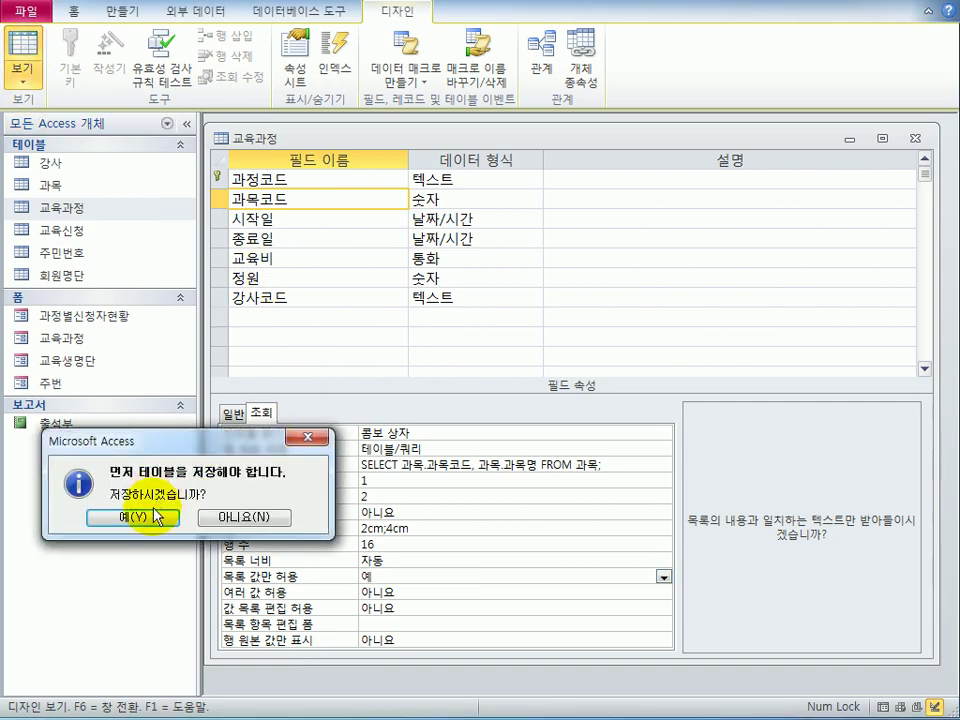
{"action": "left_click", "coordinate": [155, 517]}
{"action": "left_click", "coordinate": [291, 184]}
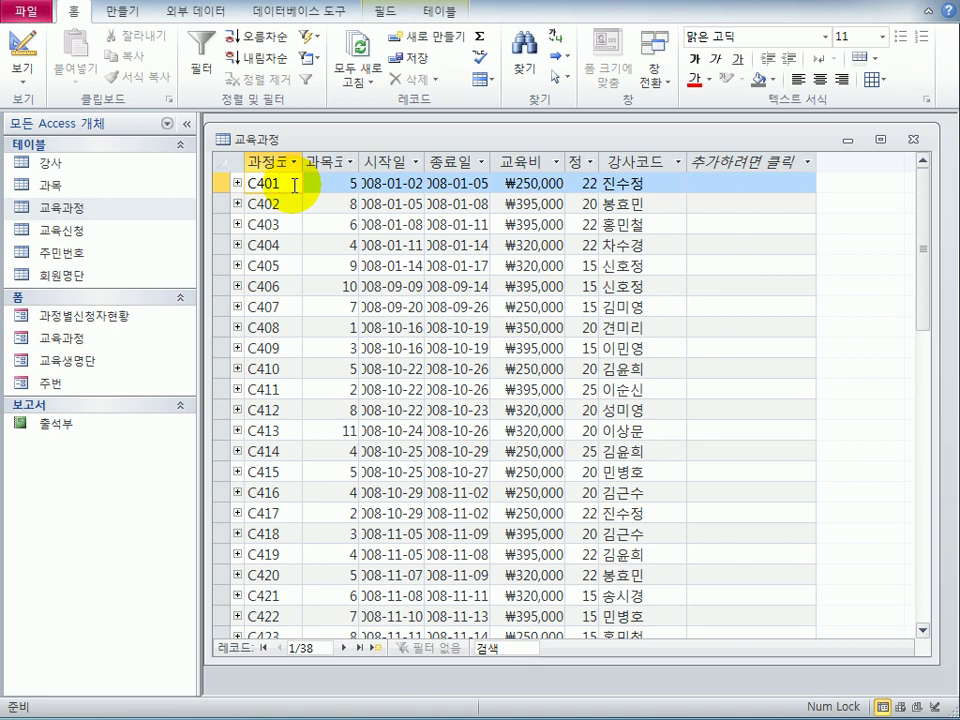
{"action": "left_click", "coordinate": [312, 185]}
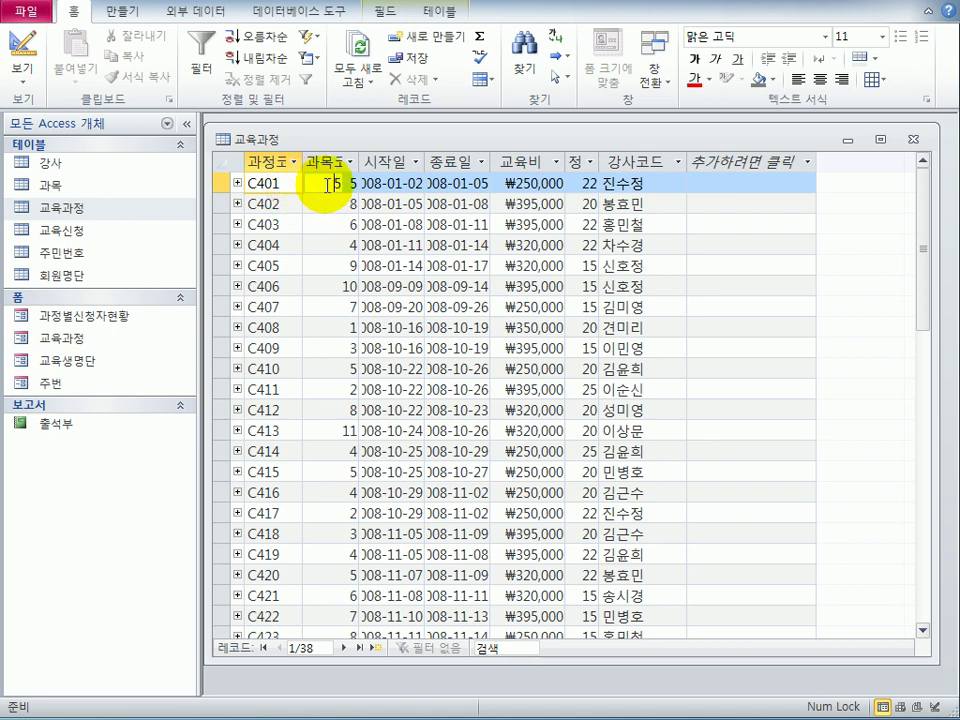
{"action": "left_click", "coordinate": [352, 185]}
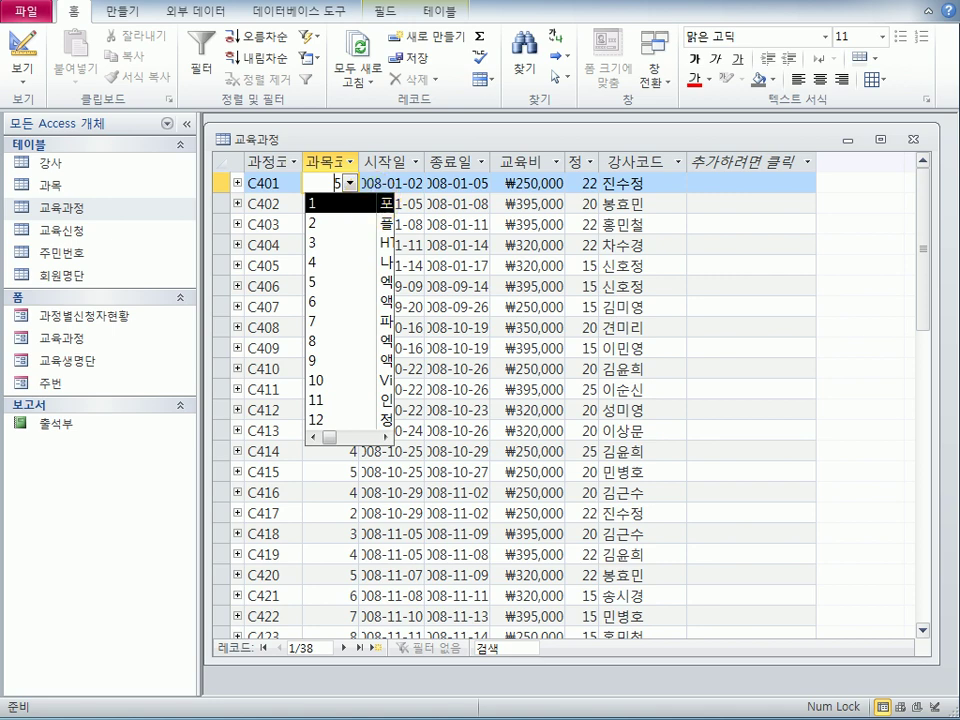
- Return to Design View and set the 과목코드 lookup to 8 list rows and a 6 cm list width
{"action": "left_click", "coordinate": [30, 78]}
{"action": "left_click", "coordinate": [40, 234]}
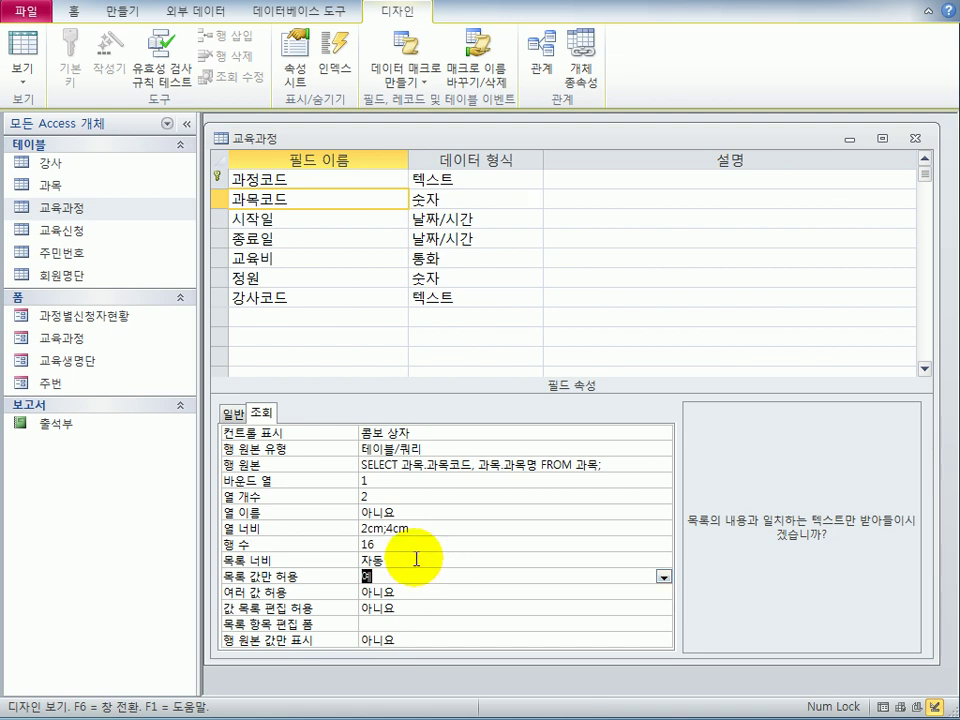
{"action": "left_click", "coordinate": [300, 548]}
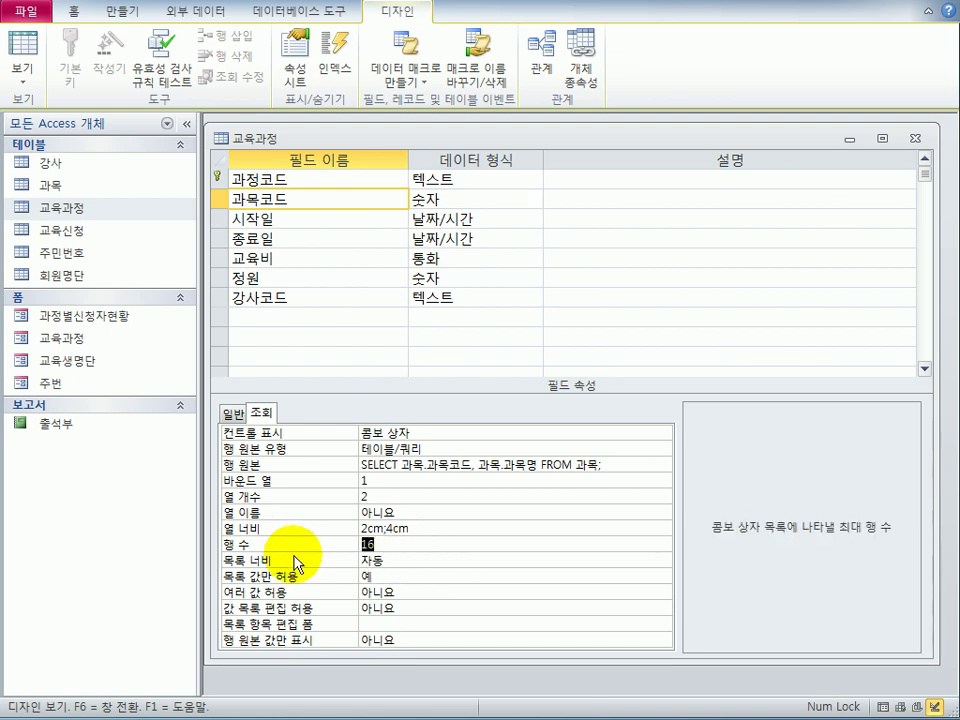
{"action": "type", "text": "8"}
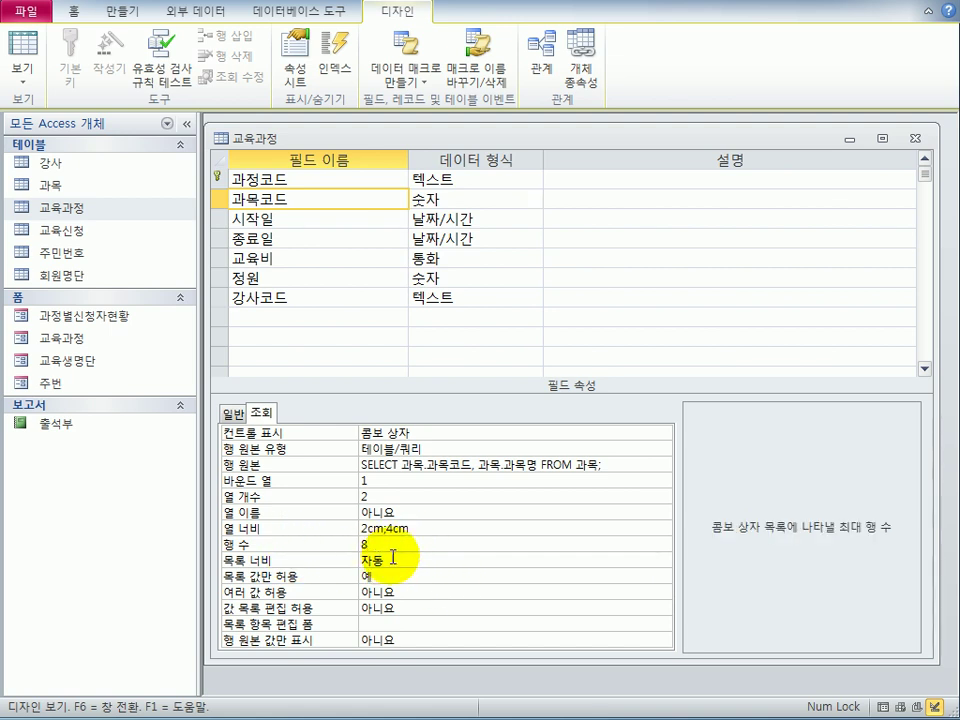
{"action": "left_click", "coordinate": [415, 565]}
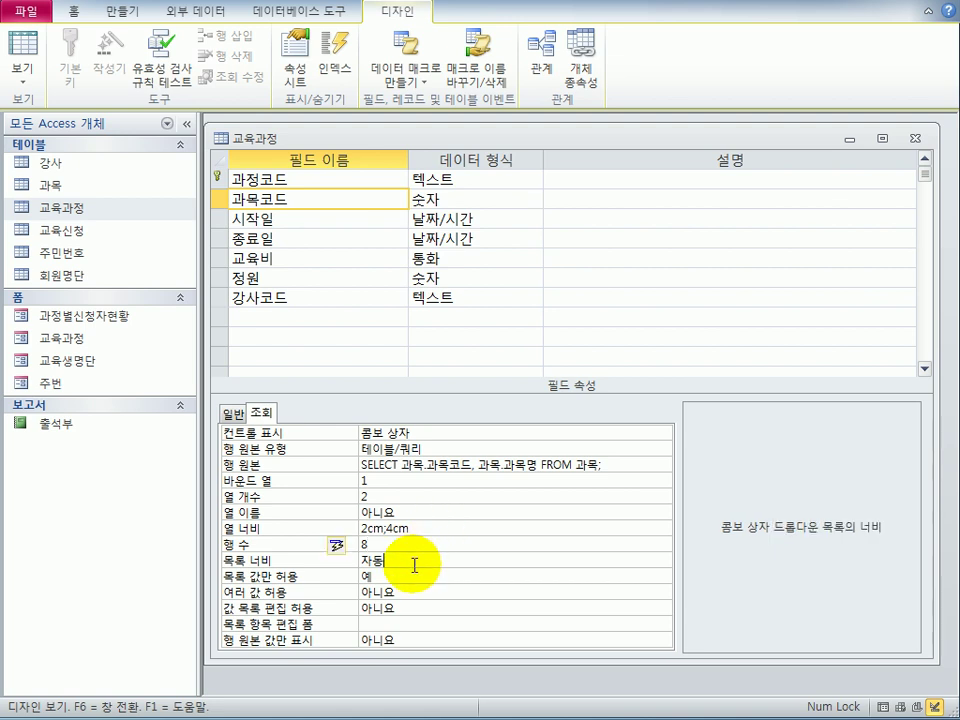
{"action": "left_click", "coordinate": [340, 558]}
{"action": "type", "text": "6"}
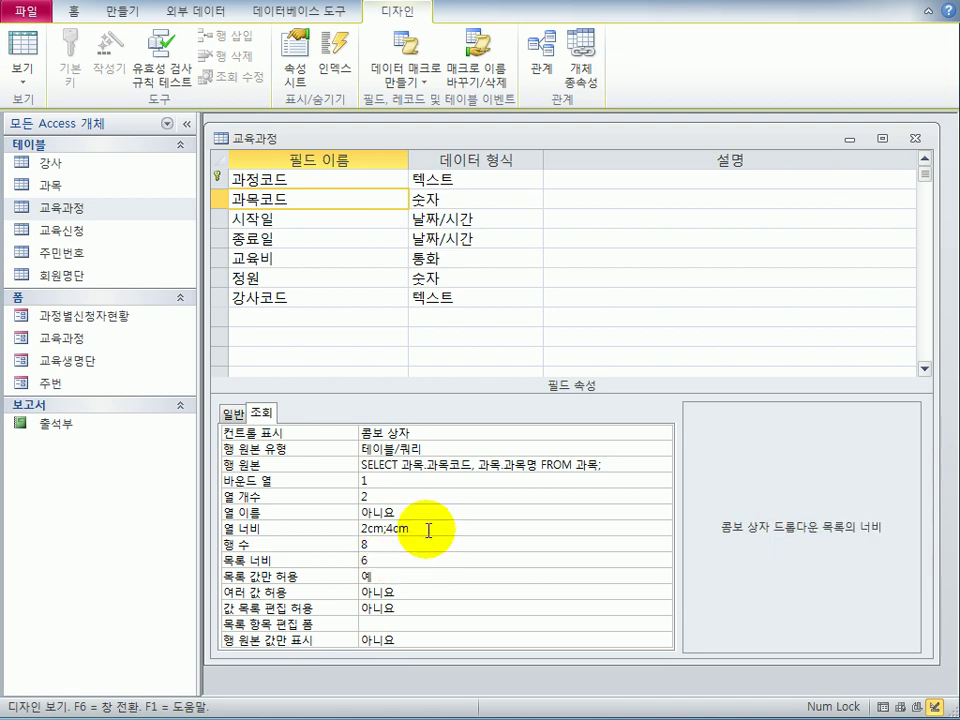
- Set the column heads option (열 이름) of the 과목코드 lookup to 예
{"action": "left_click", "coordinate": [428, 530]}
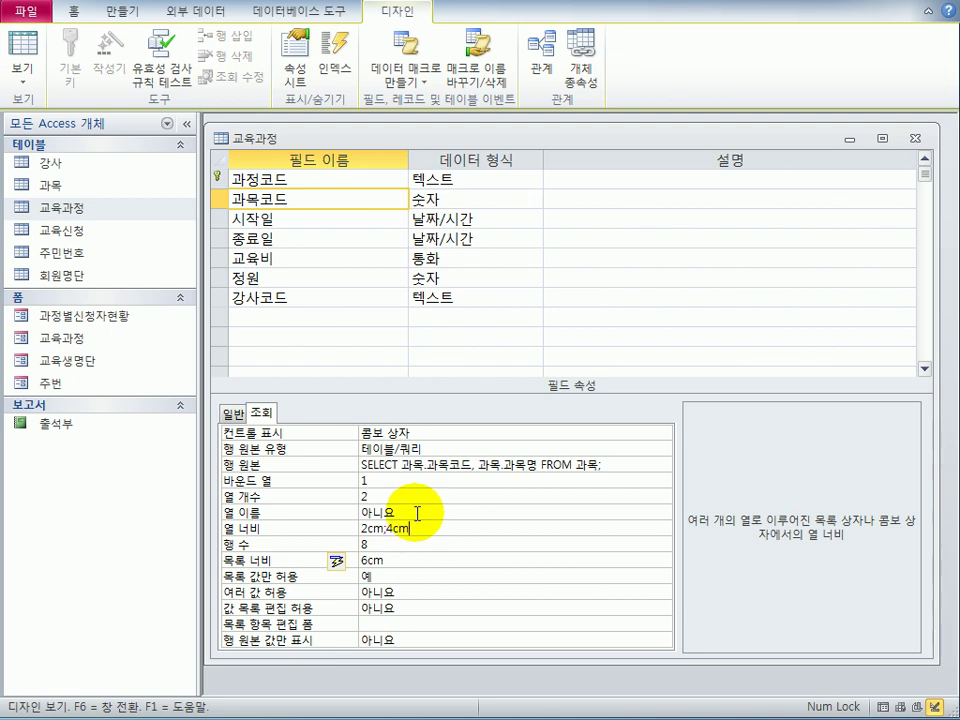
{"action": "left_click", "coordinate": [417, 513]}
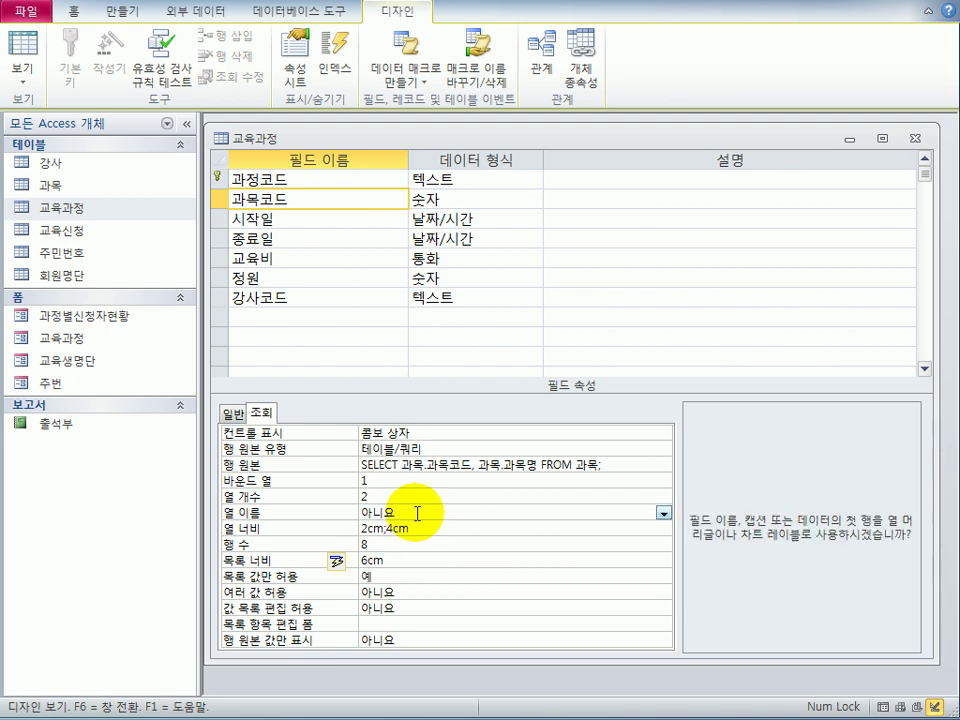
{"action": "double_click", "coordinate": [417, 513]}
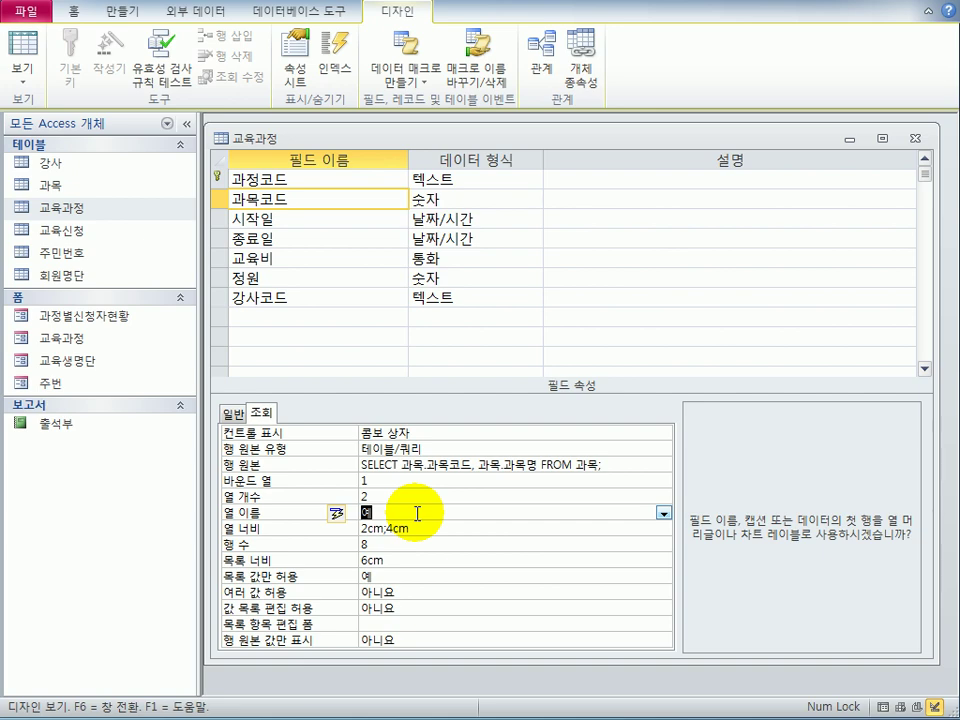
- Save the table, check the C401 record's 과목코드 list in Datasheet View, and close the table
{"action": "left_click", "coordinate": [23, 44]}
{"action": "left_click", "coordinate": [163, 522]}
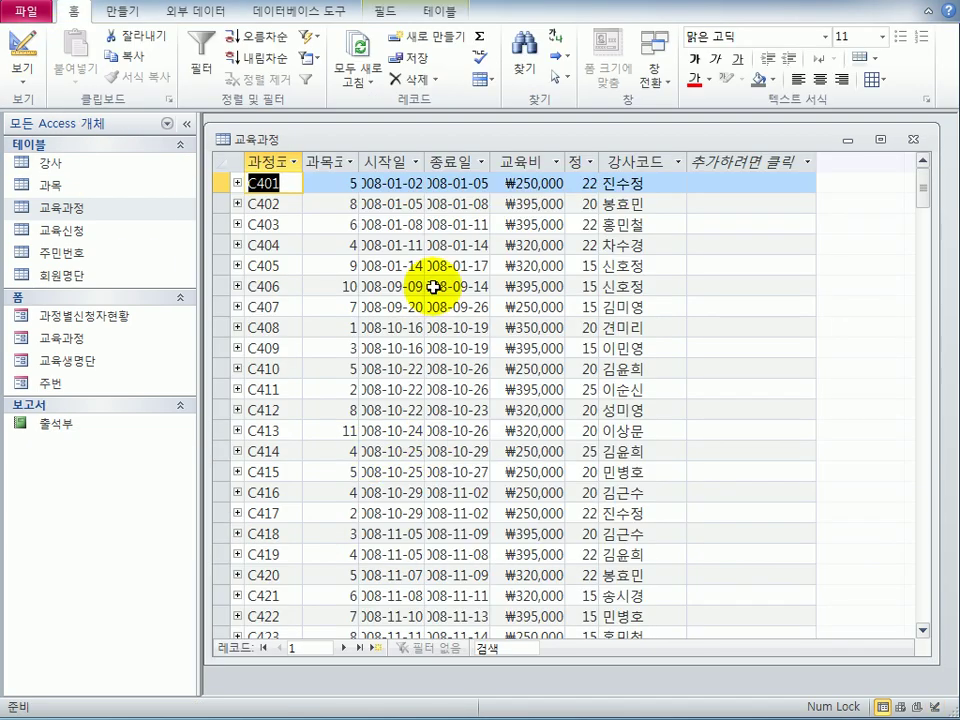
{"action": "left_click", "coordinate": [348, 183]}
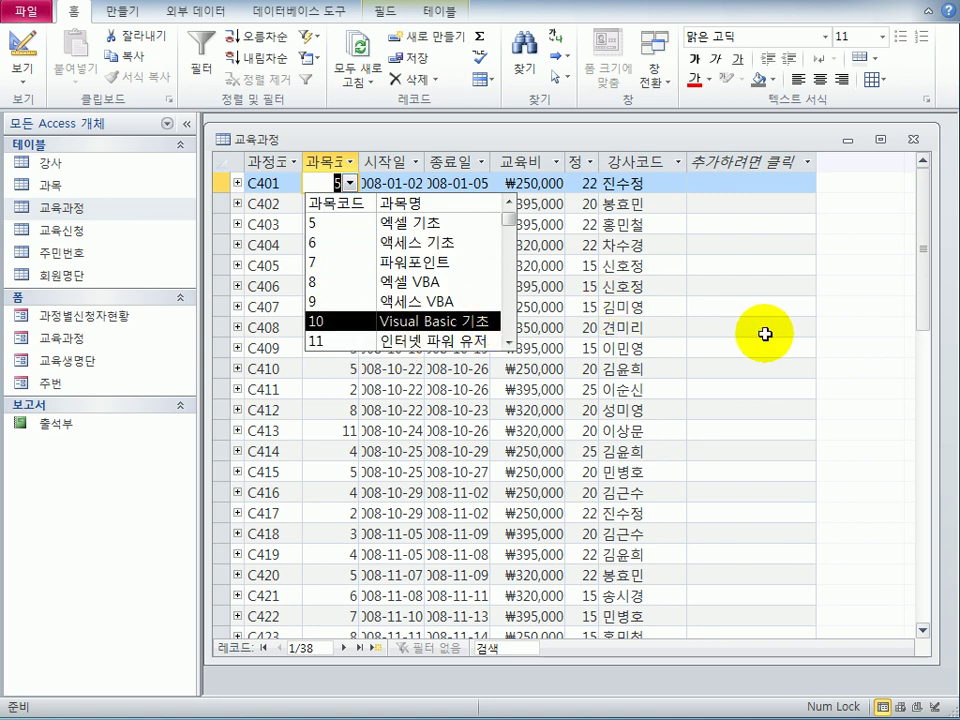
{"action": "left_click", "coordinate": [613, 146]}
{"action": "left_click", "coordinate": [911, 140]}
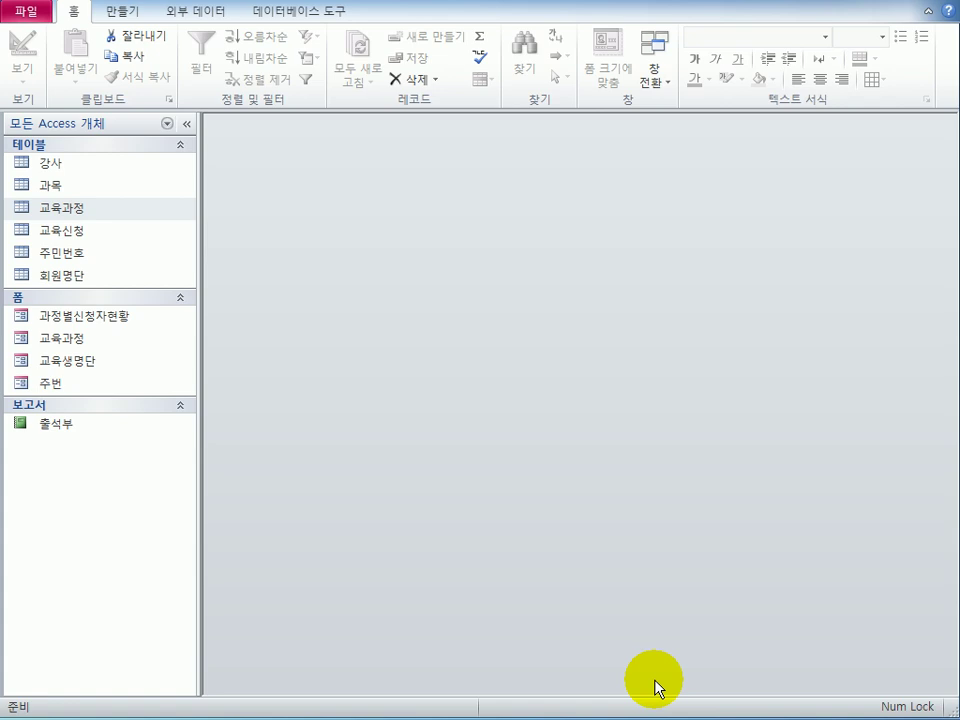
- Open the 교육과정 form in Design View and enlarge its window to show the full width of the form
{"action": "left_click", "coordinate": [92, 350]}
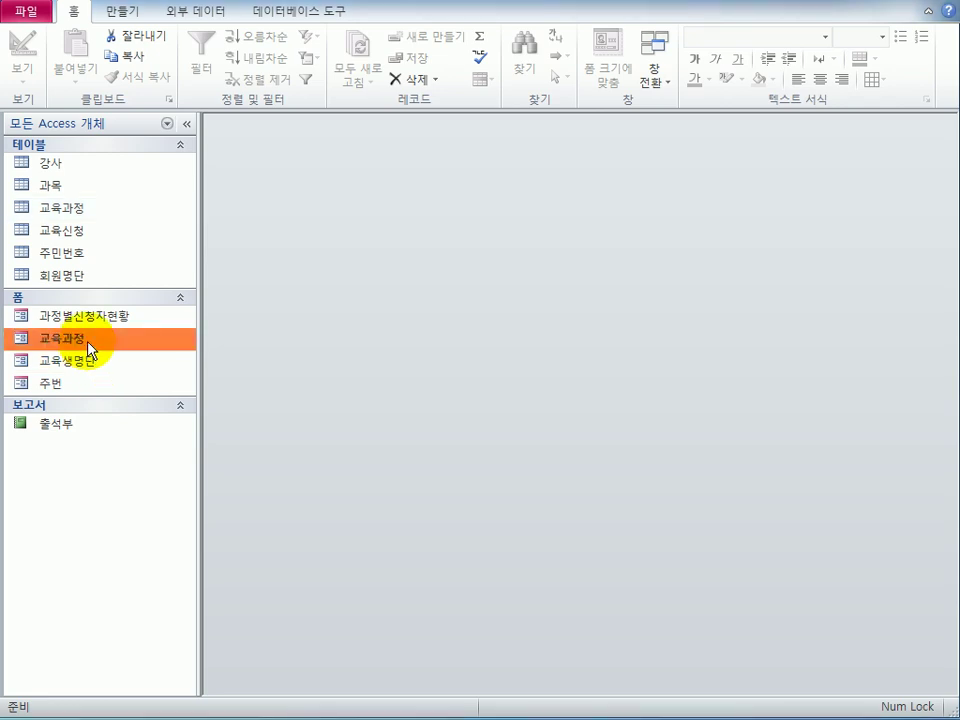
{"action": "right_click", "coordinate": [90, 345]}
{"action": "left_click", "coordinate": [182, 396]}
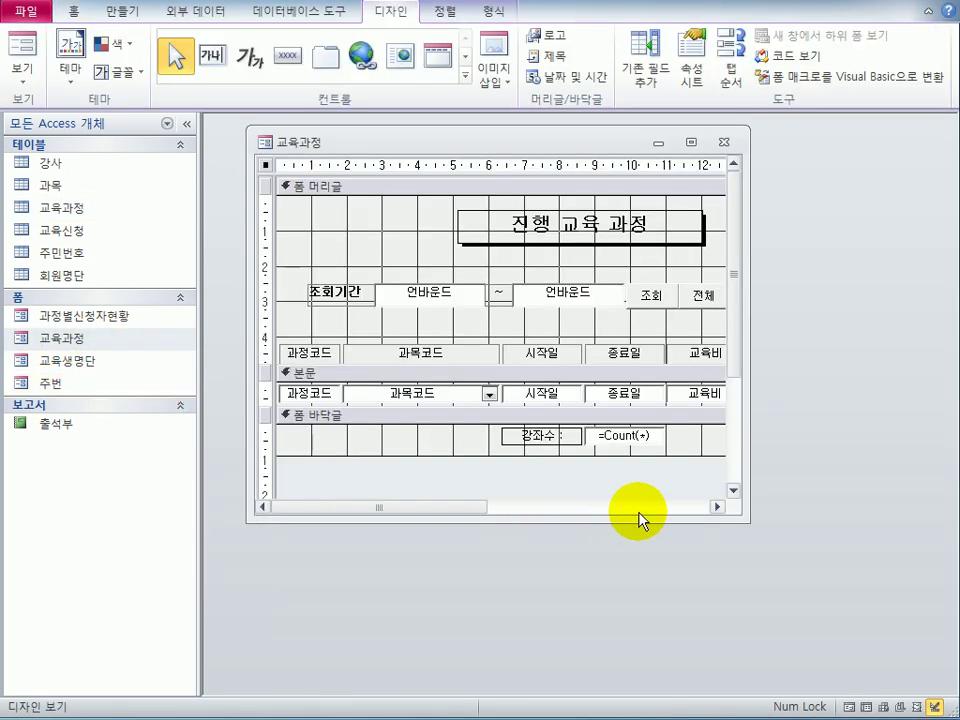
{"action": "left_click_drag", "start_coordinate": [736, 520], "coordinate": [890, 565]}
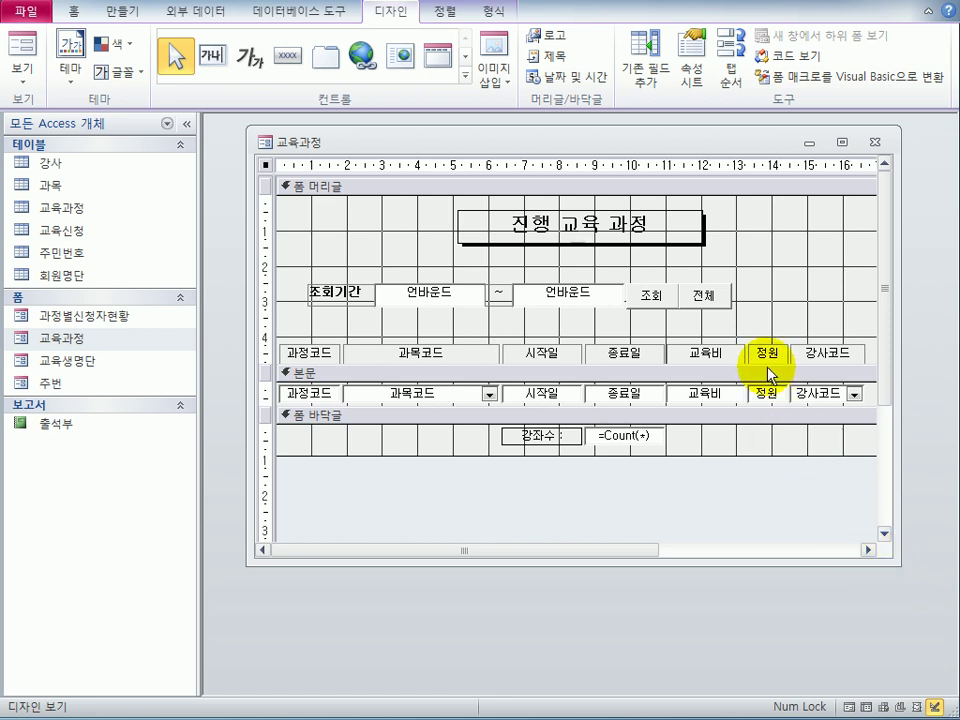
{"action": "left_click_drag", "start_coordinate": [624, 140], "coordinate": [582, 137]}
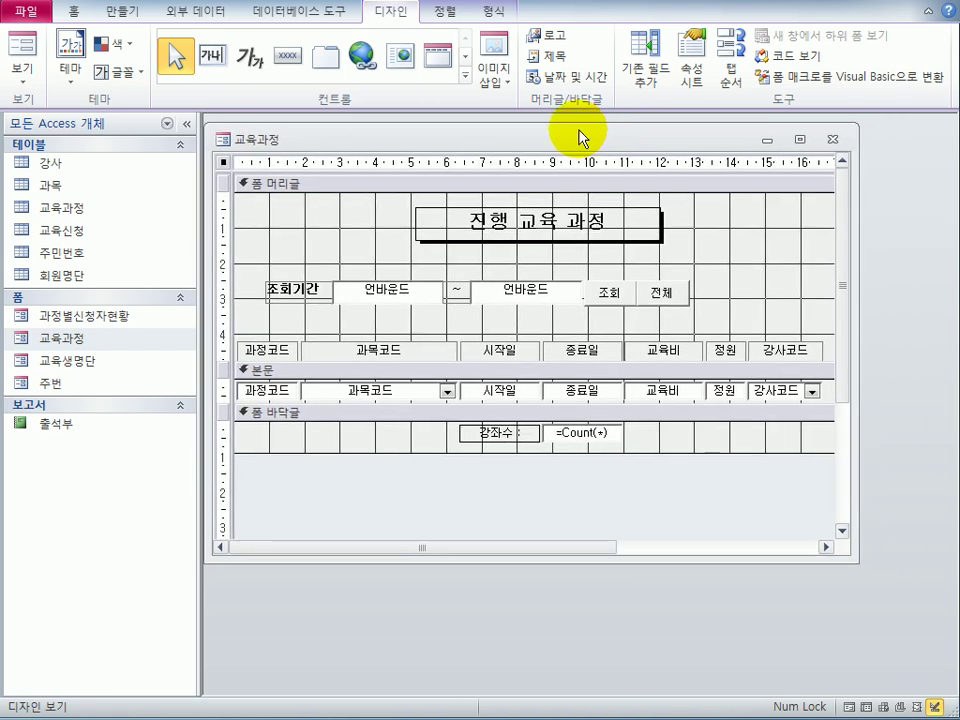
{"action": "left_click_drag", "start_coordinate": [851, 558], "coordinate": [908, 543]}
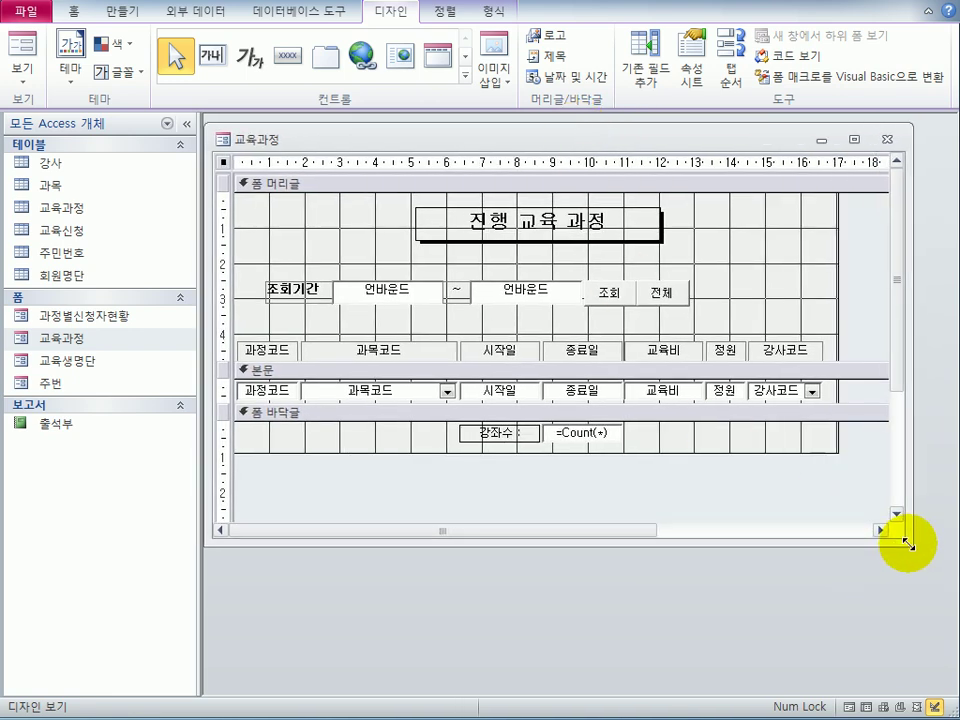
- Display the form's data properties and open the query builder for its record source (레코드 원본)
{"action": "left_click", "coordinate": [690, 55]}
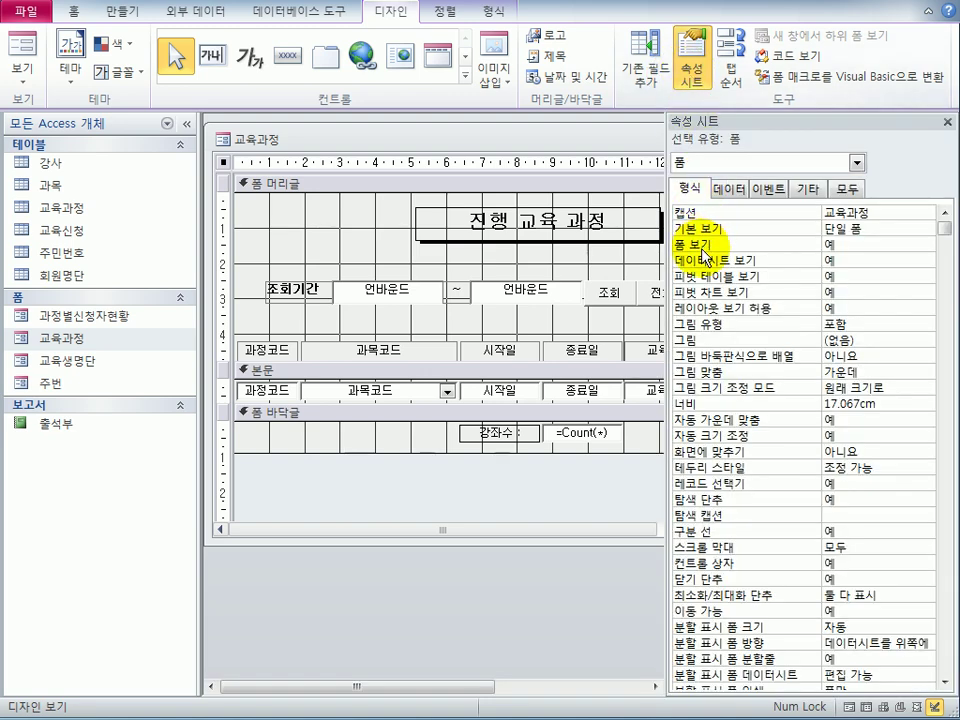
{"action": "left_click", "coordinate": [736, 189]}
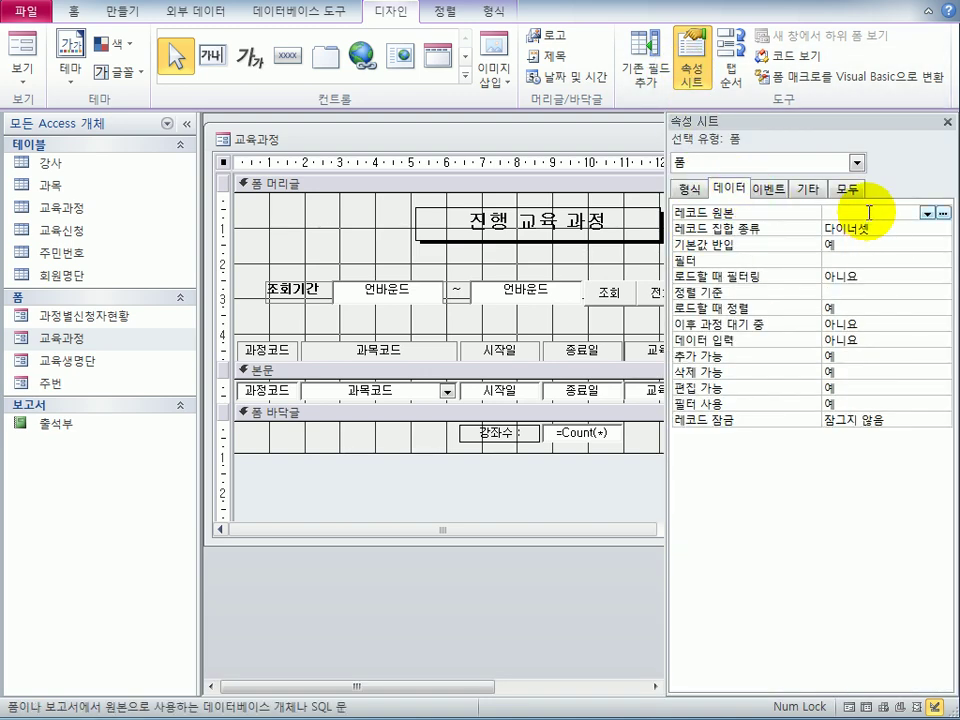
{"action": "left_click", "coordinate": [943, 213]}
- Add the 교육과정 table to the record source query and include all its fields (교육과정.*) in the first column
{"action": "left_click_drag", "start_coordinate": [502, 468], "coordinate": [550, 278]}
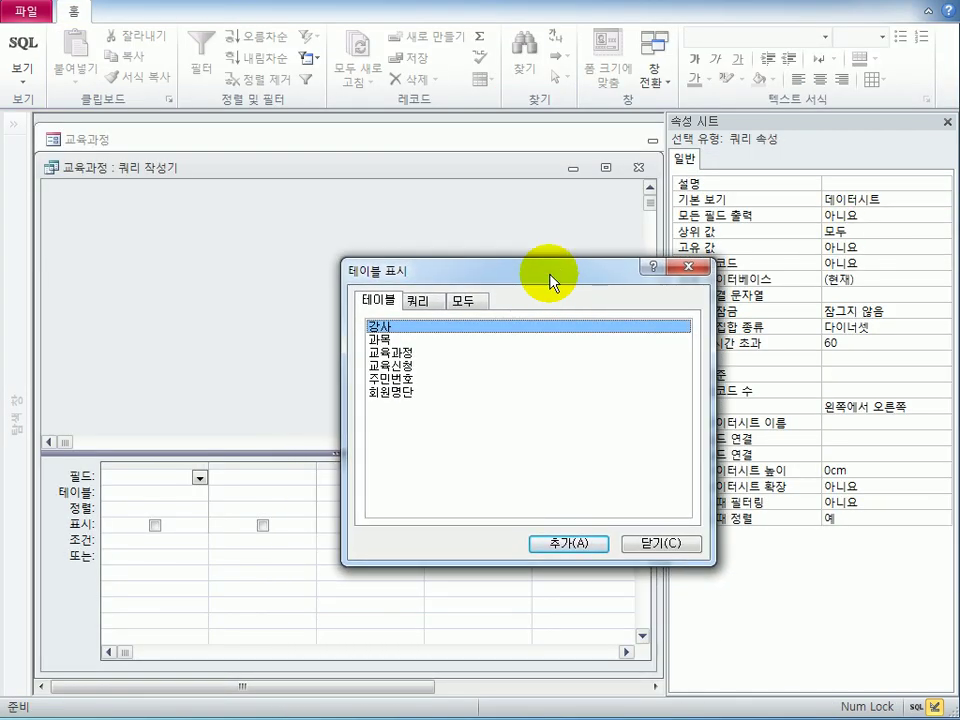
{"action": "double_click", "coordinate": [440, 352]}
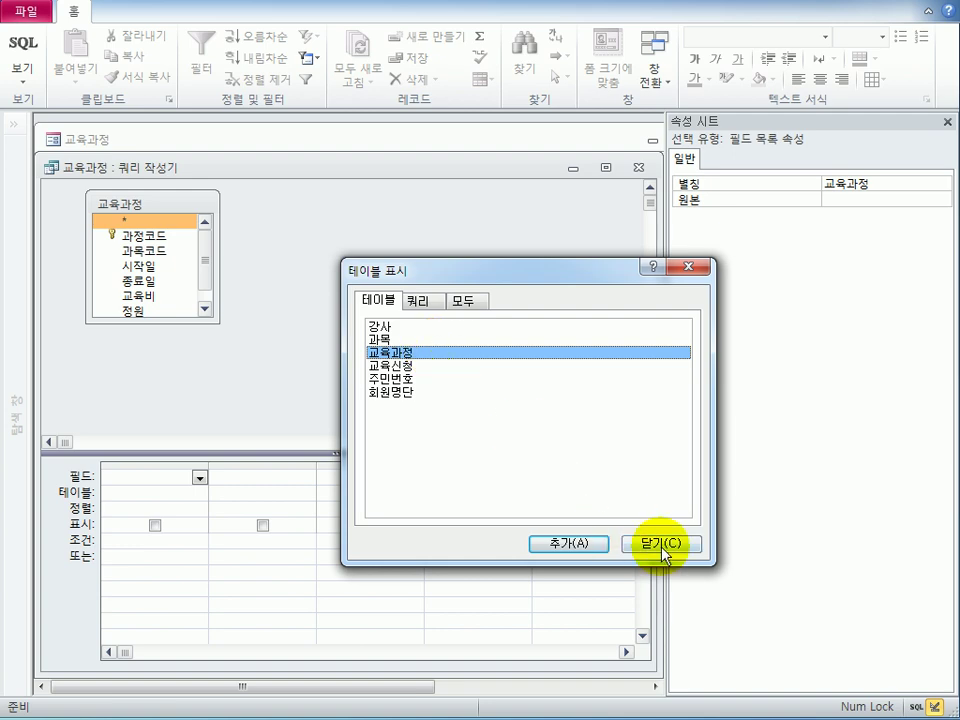
{"action": "left_click", "coordinate": [662, 545]}
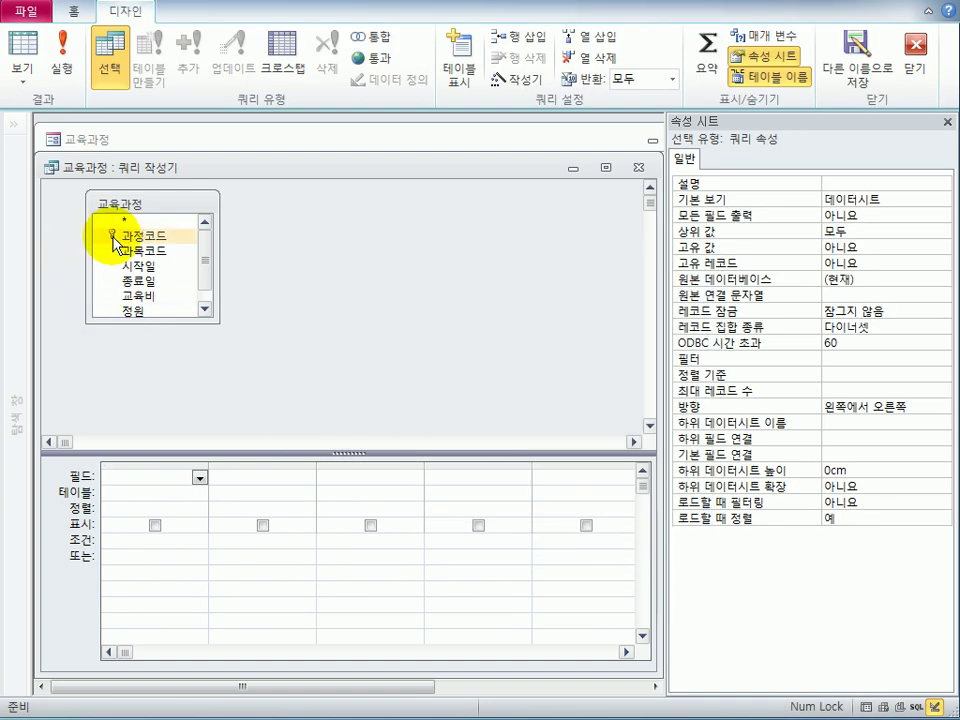
{"action": "double_click", "coordinate": [125, 220]}
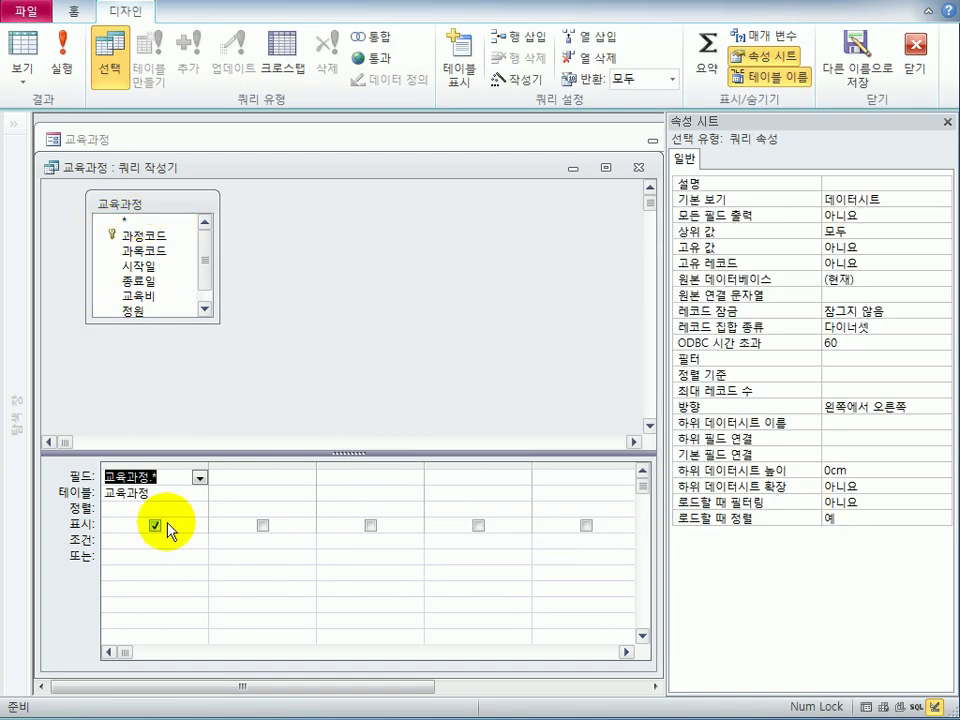